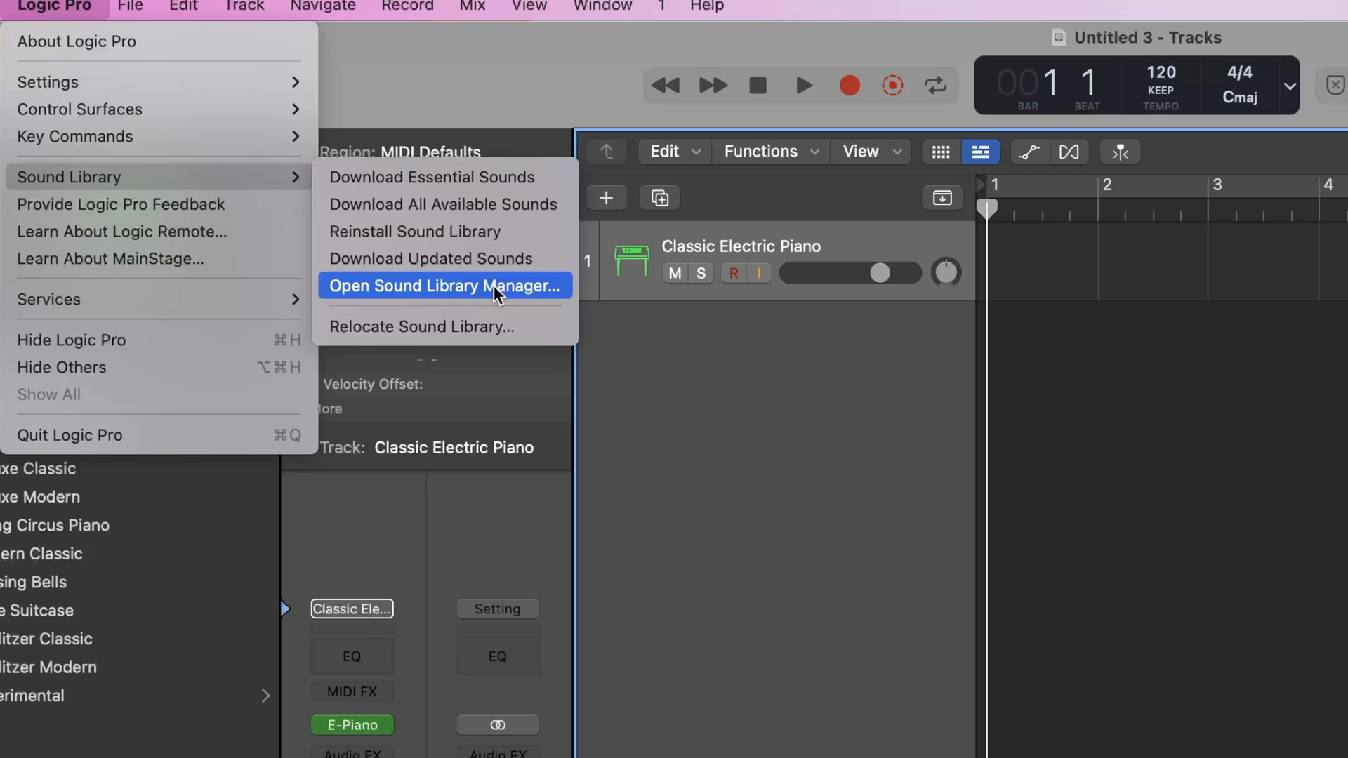
Open the Sound Library Manager and look through the full list of additional content packages and their installation status
{"action": "left_click", "coordinate": [495, 288]}
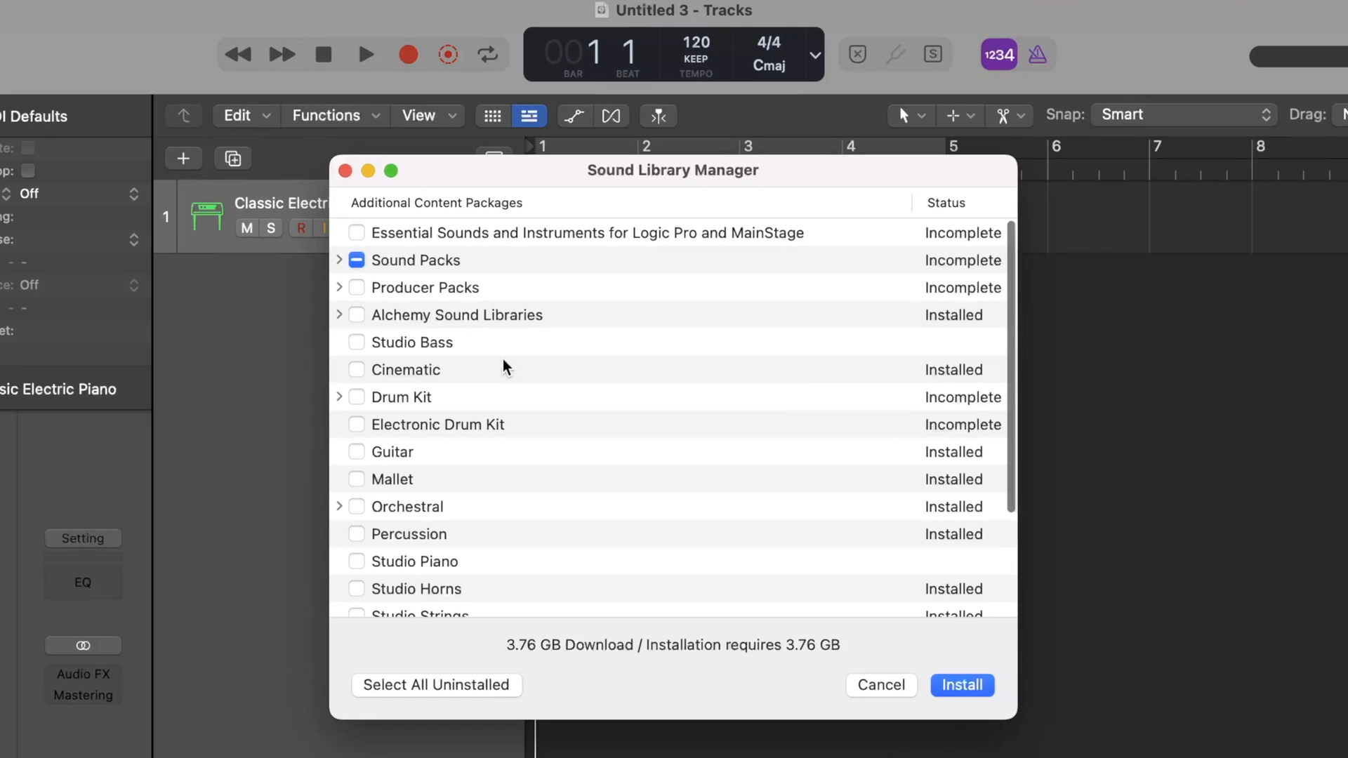
{"action": "scroll", "coordinate": [569, 247], "scroll_direction": "down", "scroll_amount": 3}
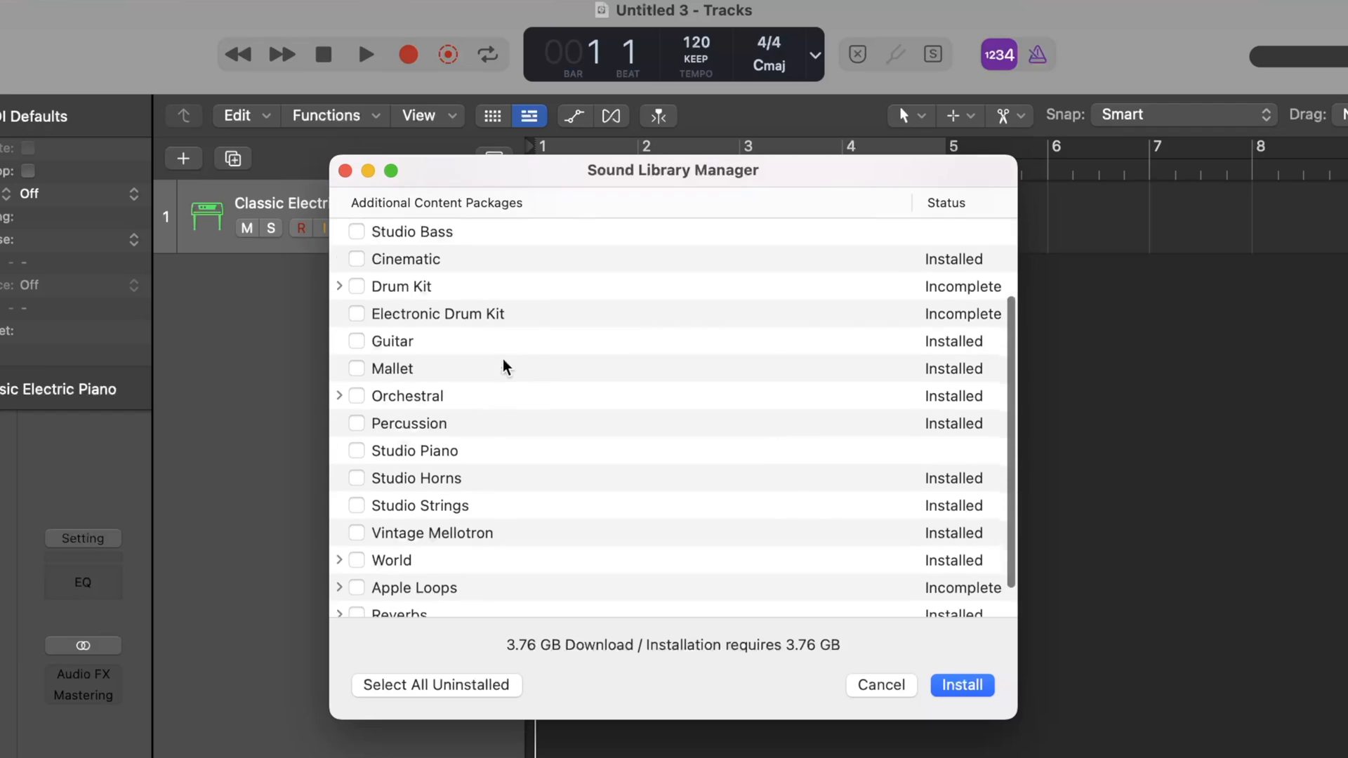
{"action": "scroll", "coordinate": [504, 366], "scroll_direction": "down", "scroll_amount": 2}
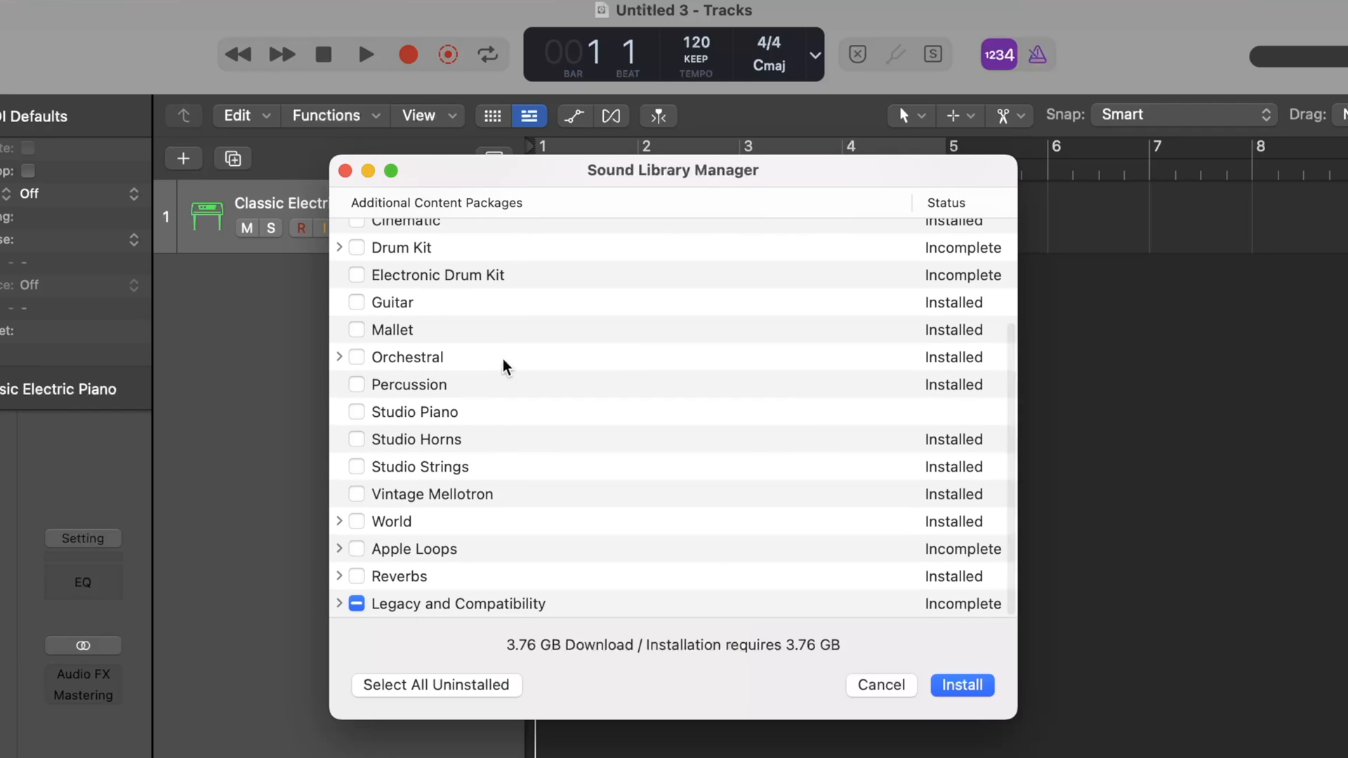
{"action": "scroll", "coordinate": [504, 366], "scroll_direction": "up", "scroll_amount": 5}
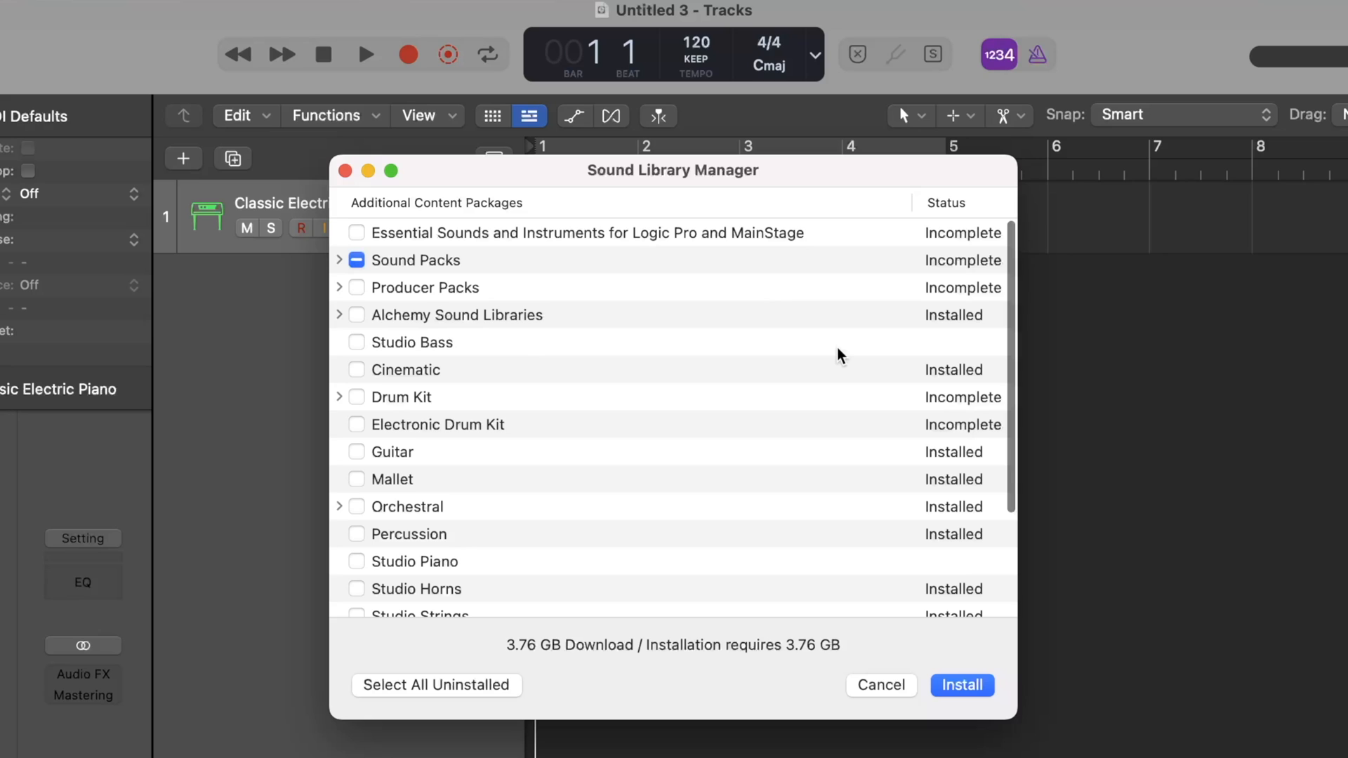
{"action": "scroll", "coordinate": [840, 356], "scroll_direction": "down", "scroll_amount": 5}
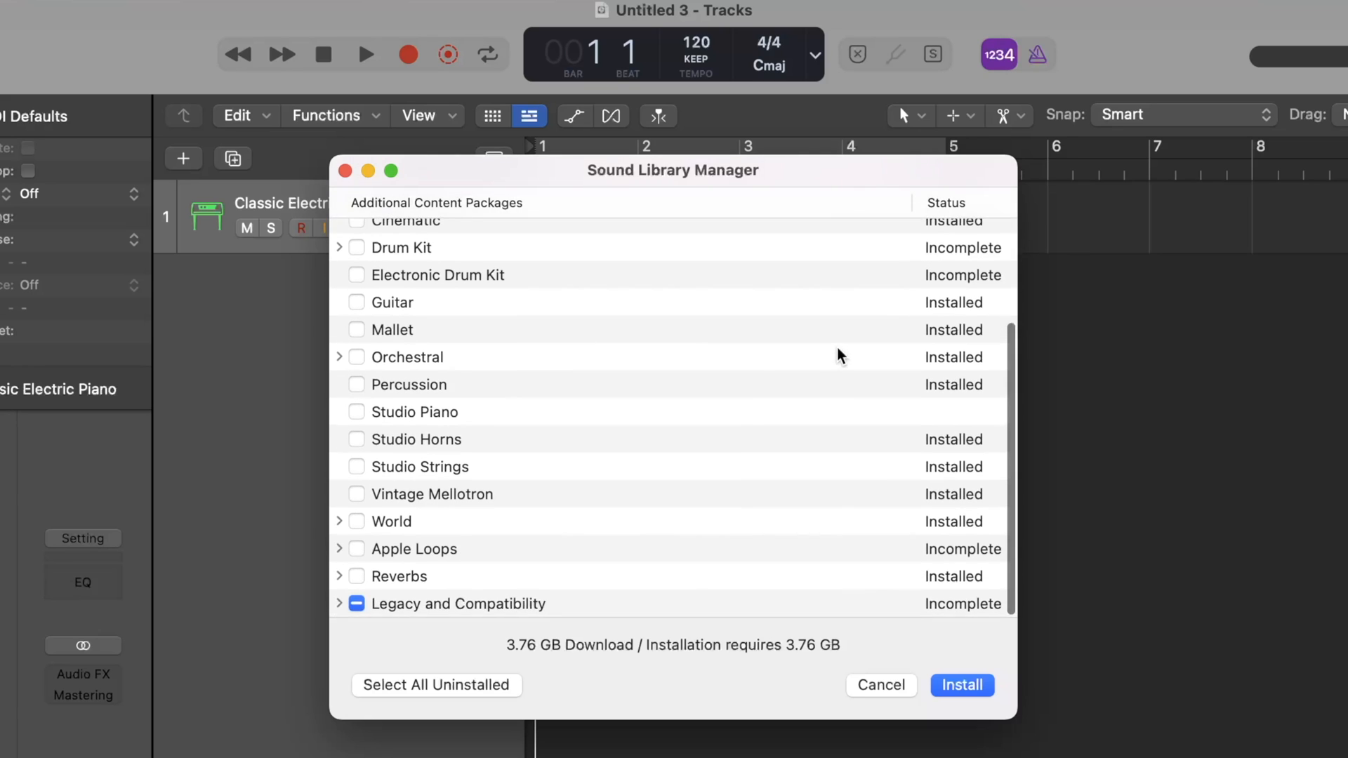
{"action": "scroll", "coordinate": [840, 356], "scroll_direction": "up", "scroll_amount": 5}
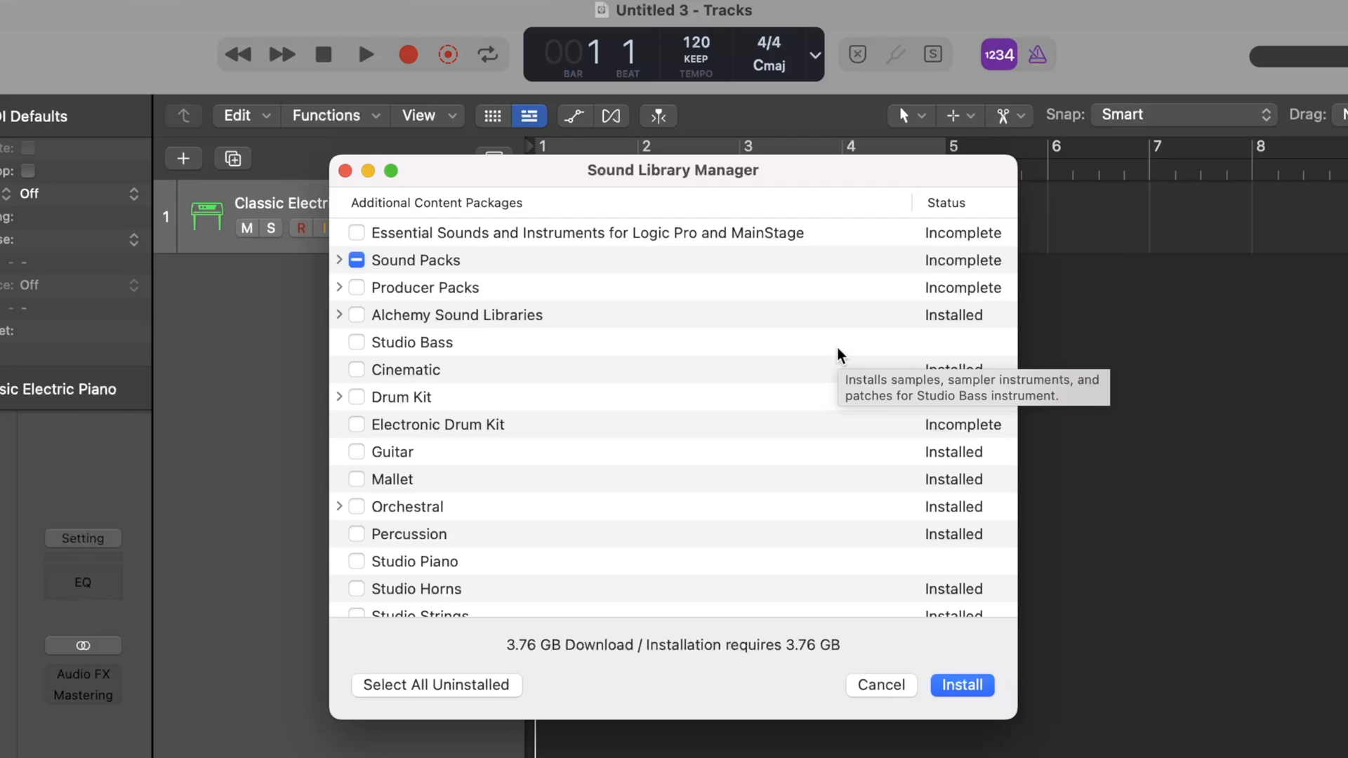
{"action": "scroll", "coordinate": [674, 407], "scroll_direction": "down", "scroll_amount": 5}
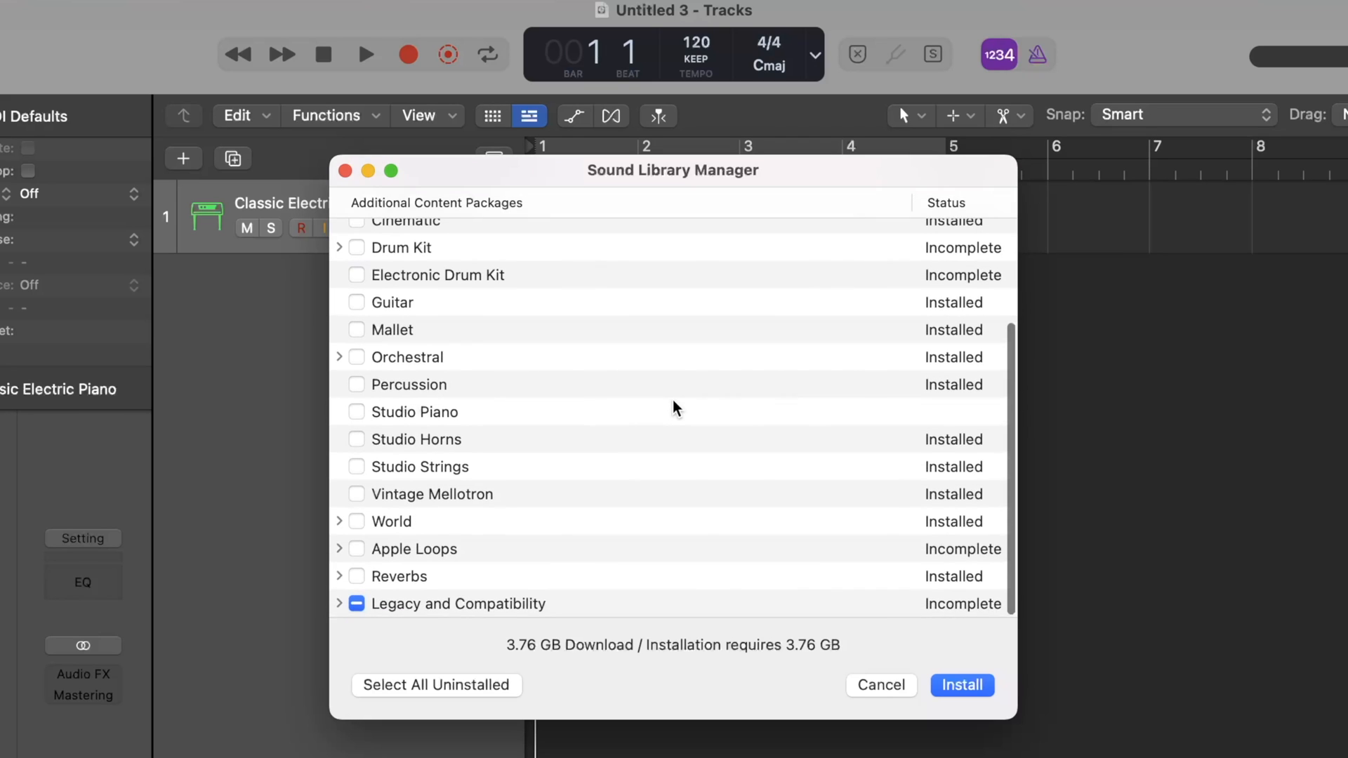
{"action": "scroll", "coordinate": [674, 407], "scroll_direction": "up", "scroll_amount": 5}
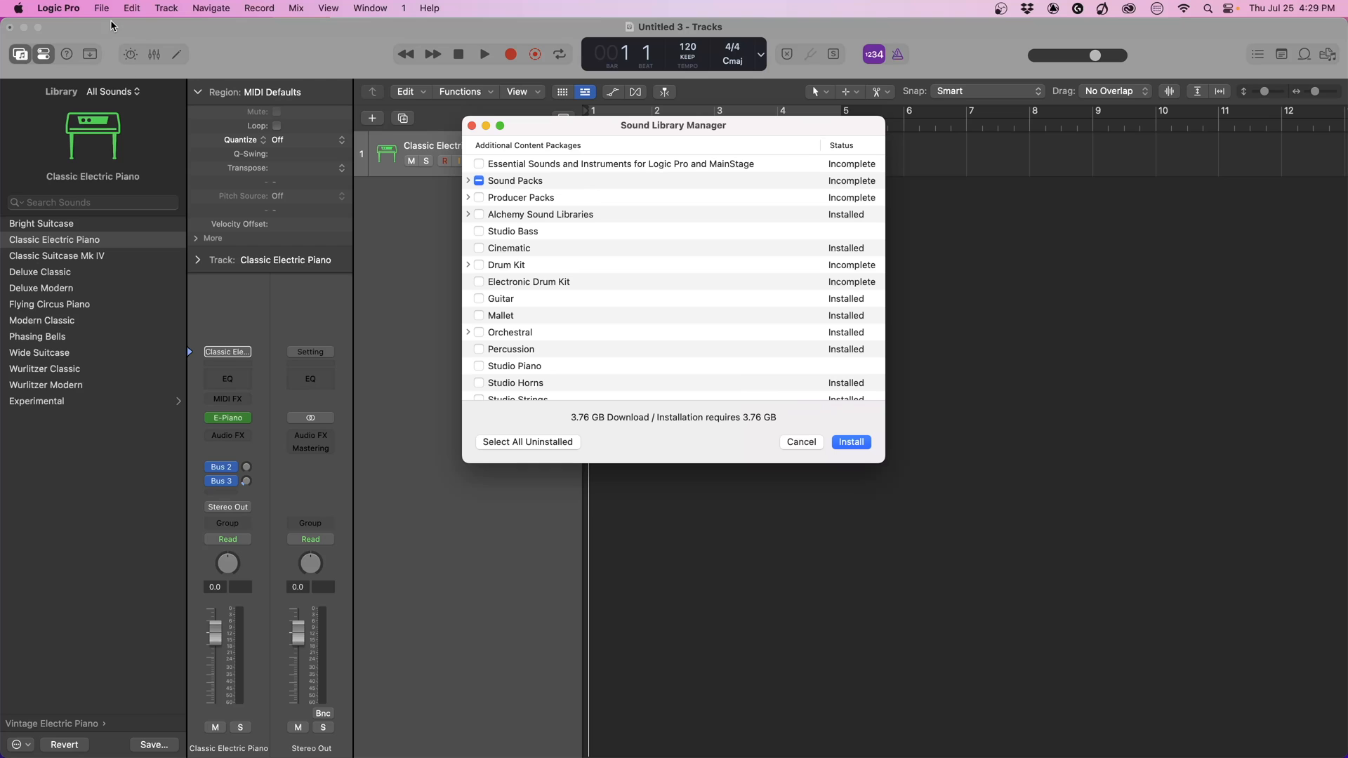
View the volumes offered for relocating the Sound Library, and close the relocation and Sound Library Manager windows without making changes
{"action": "left_click", "coordinate": [97, 5]}
{"action": "mouse_move", "coordinate": [57, 8]}
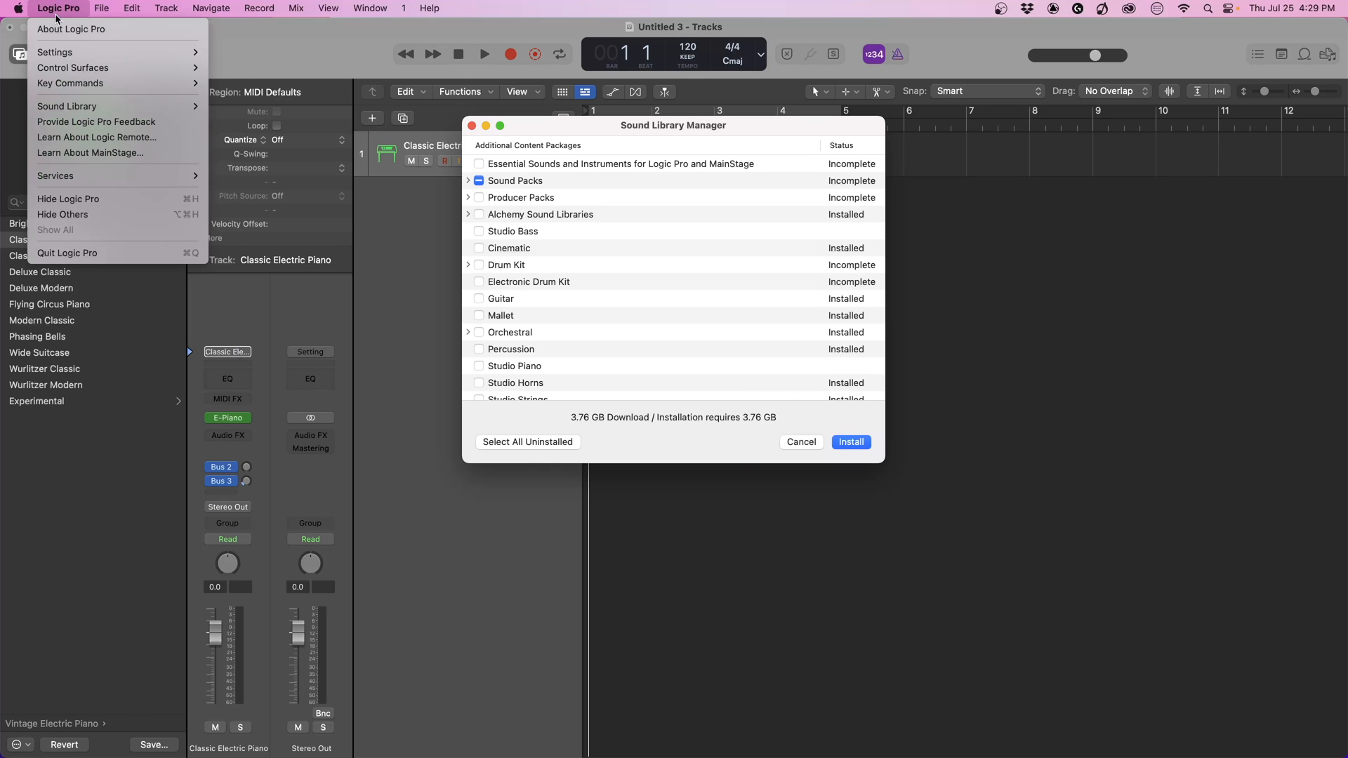
{"action": "mouse_move", "coordinate": [98, 80]}
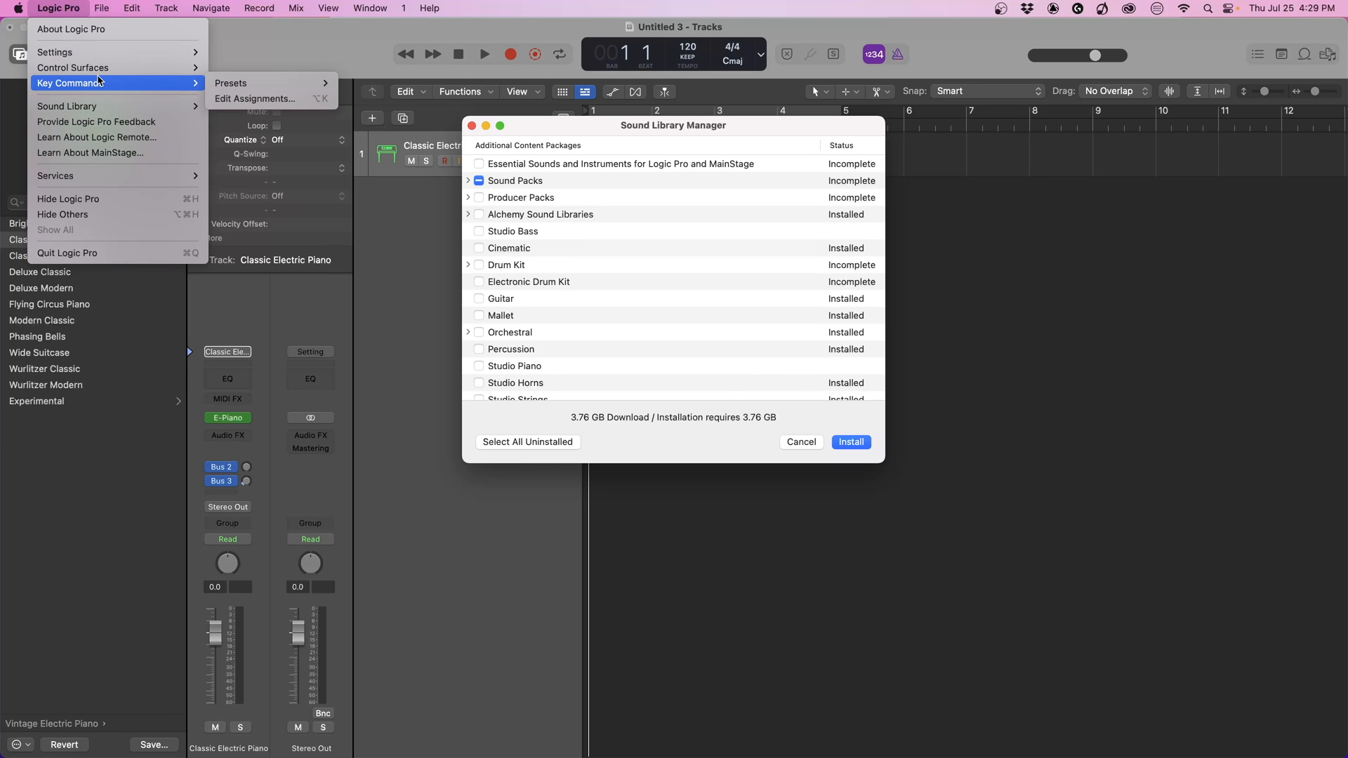
{"action": "mouse_move", "coordinate": [114, 105]}
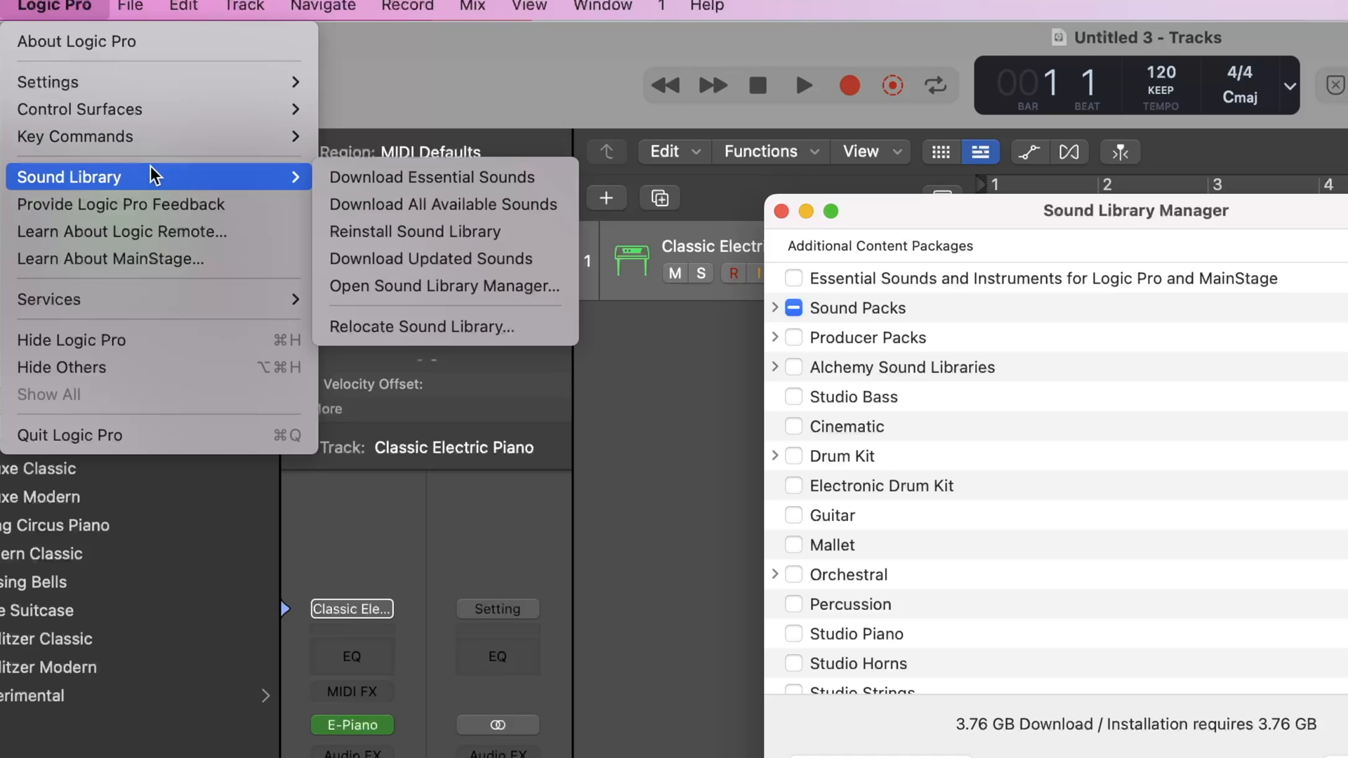
{"action": "left_click", "coordinate": [426, 328]}
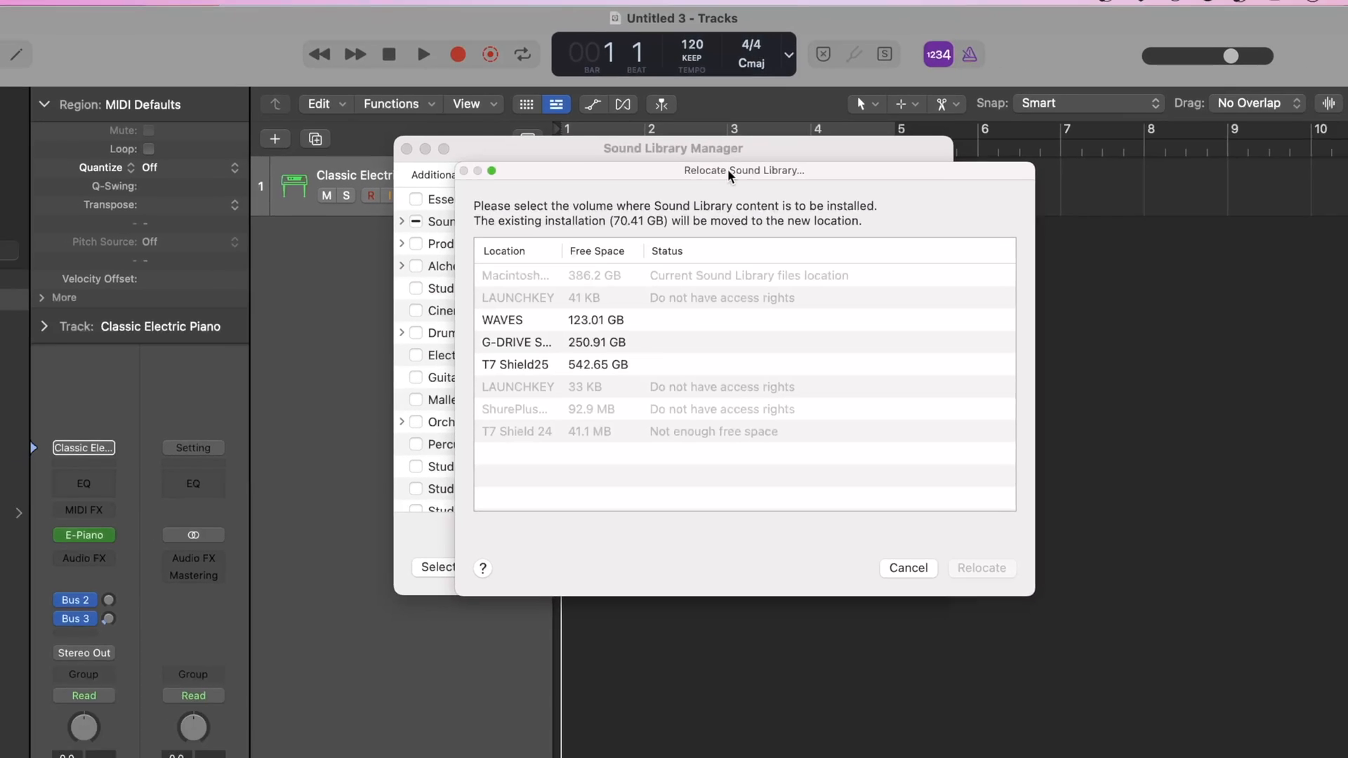
{"action": "left_click", "coordinate": [849, 443]}
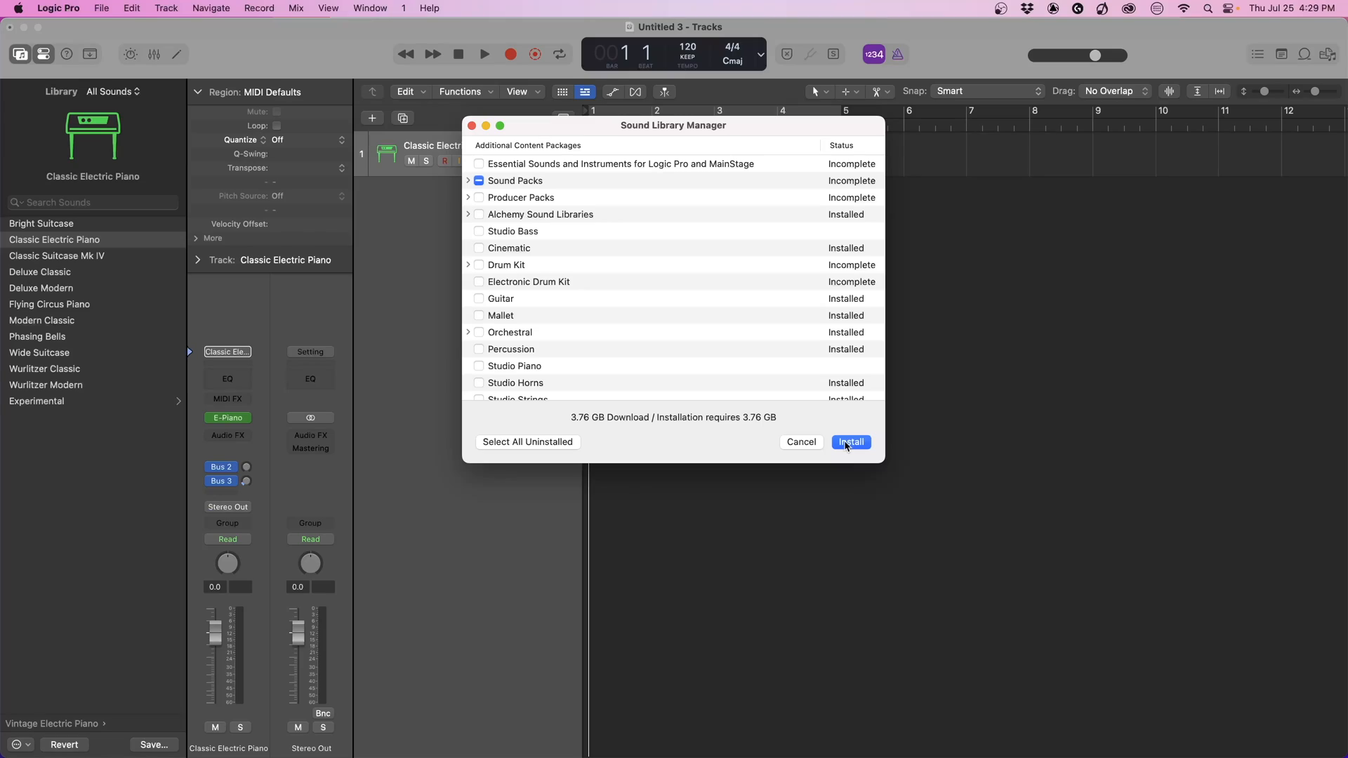
{"action": "left_click", "coordinate": [800, 442]}
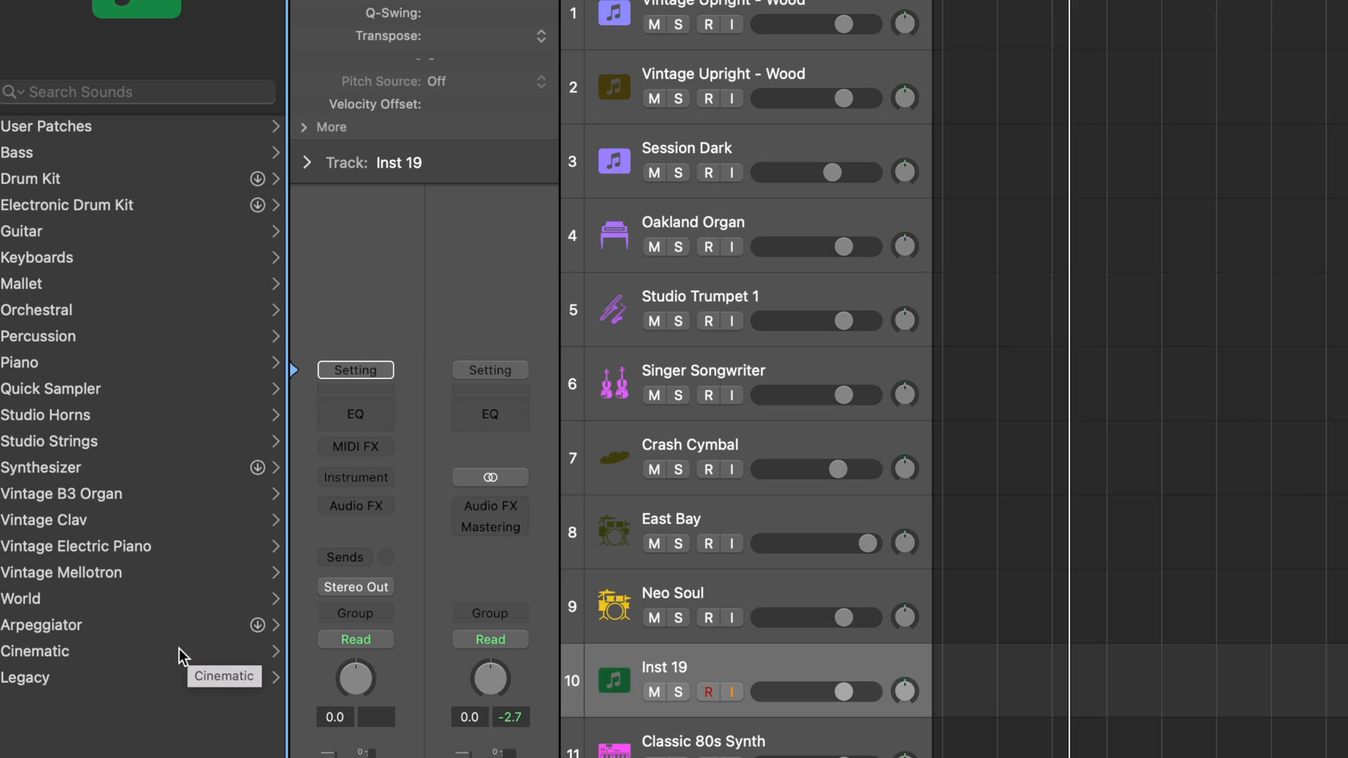
Load the Blue Carpet patch from Legacy > Logic > 06 Synthesizers > 03 Synth Pads onto the Inst 19 track
{"action": "left_click", "coordinate": [109, 681]}
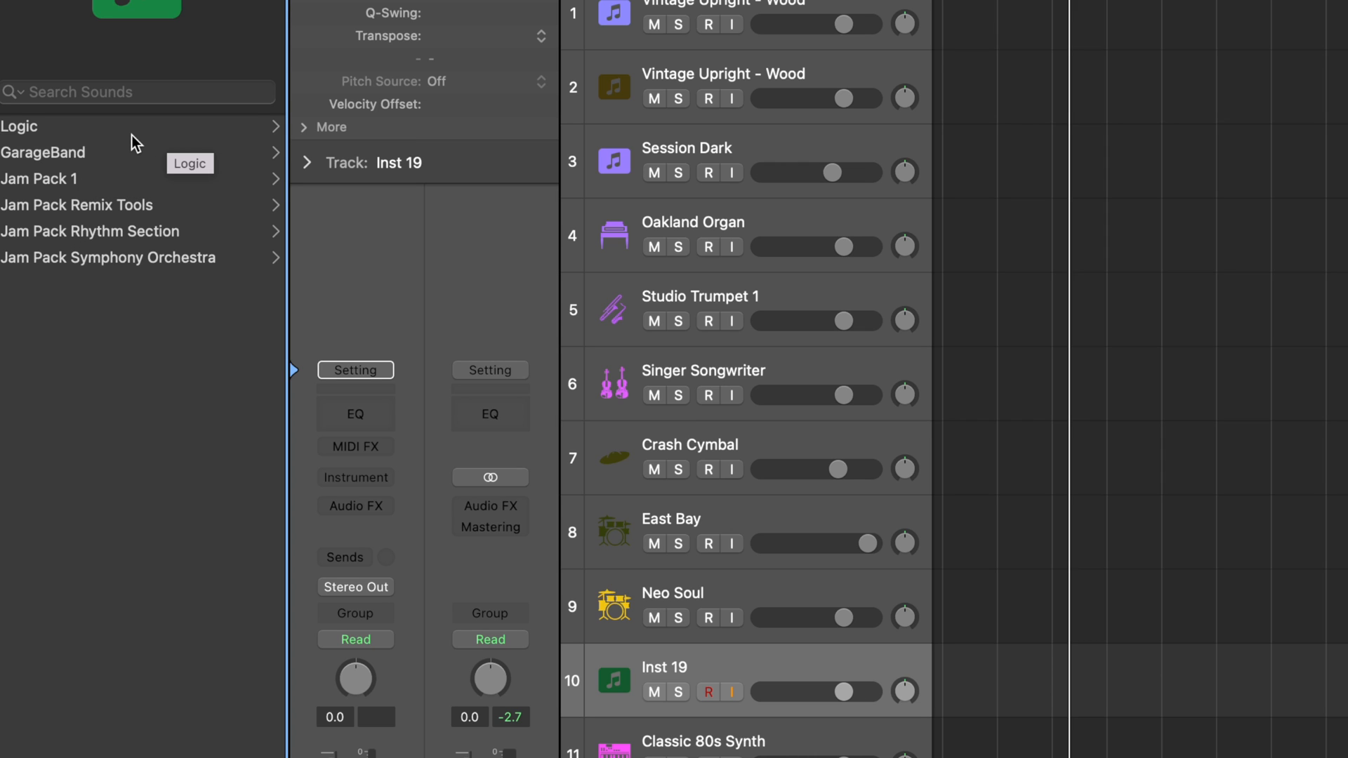
{"action": "left_click", "coordinate": [78, 128]}
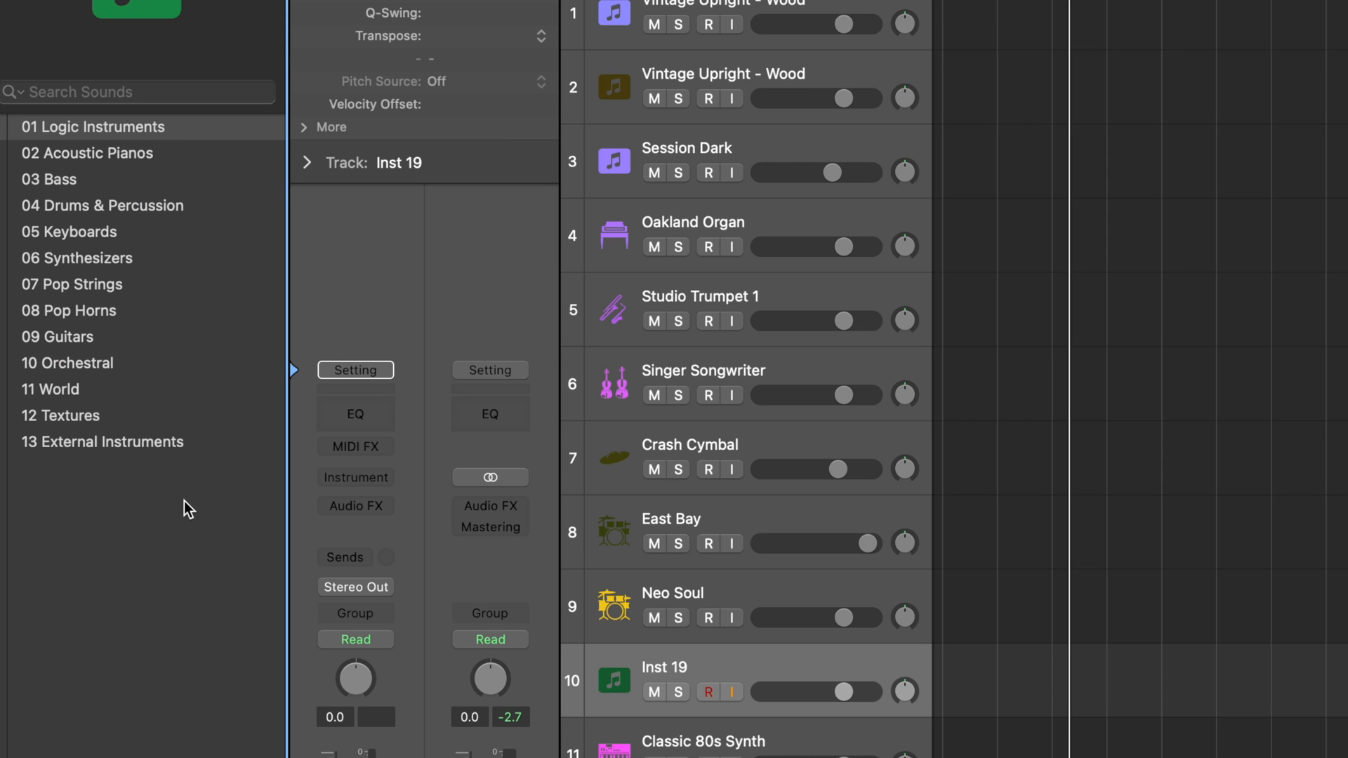
{"action": "left_click", "coordinate": [105, 264]}
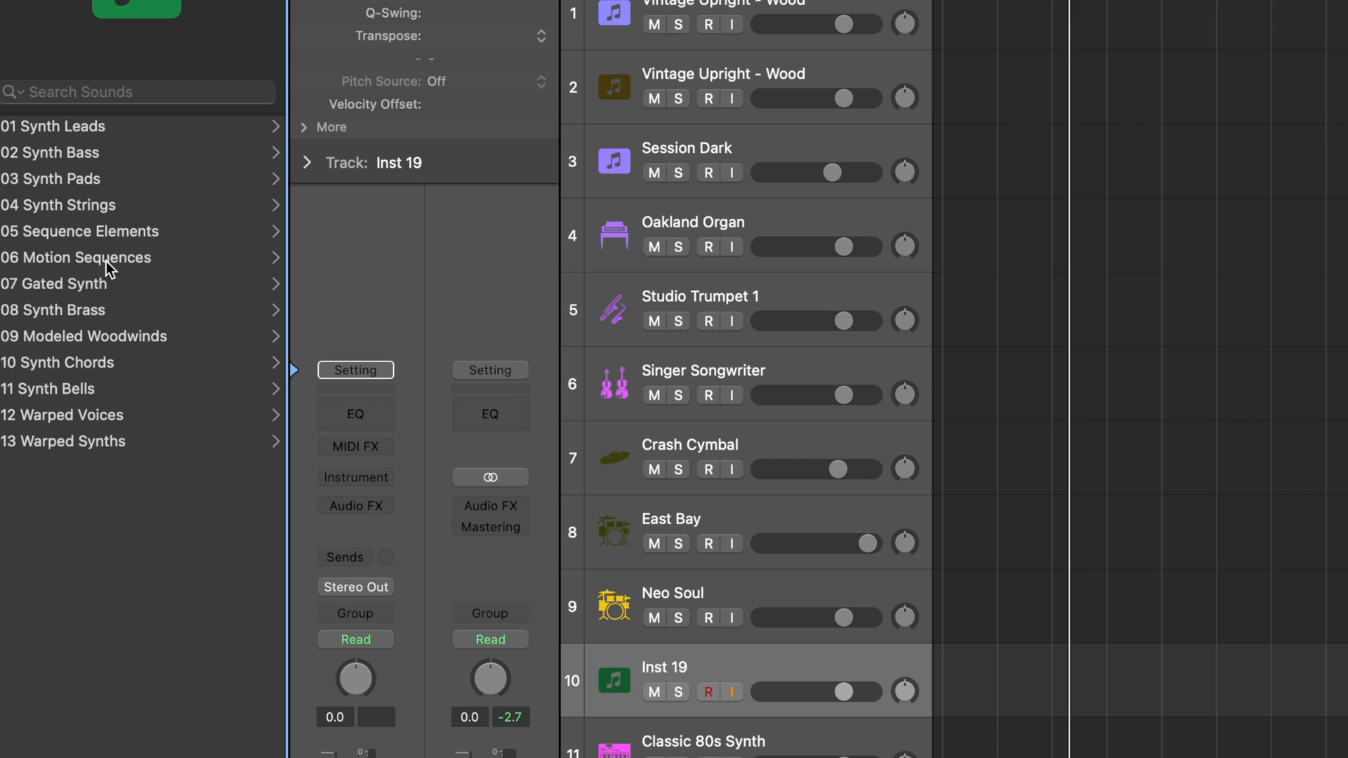
{"action": "left_click", "coordinate": [150, 177]}
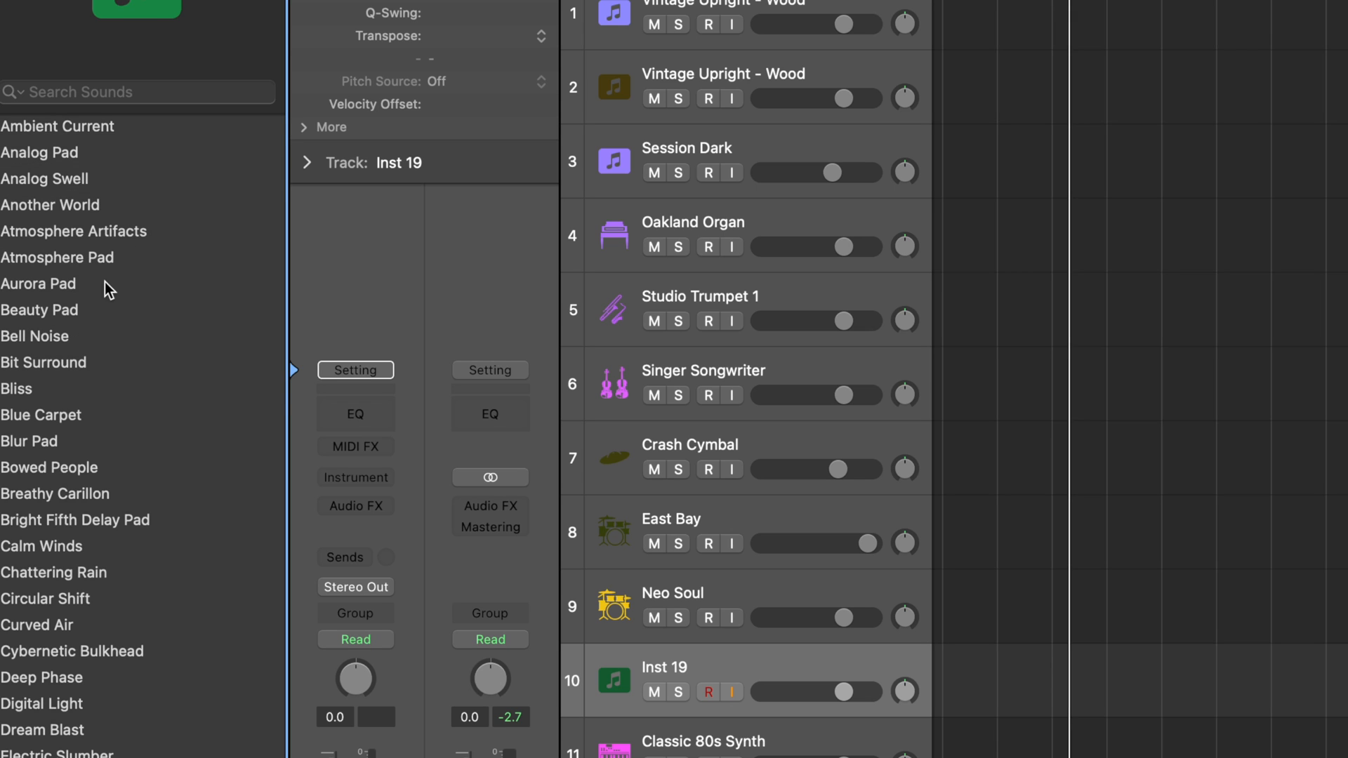
{"action": "left_click", "coordinate": [86, 418]}
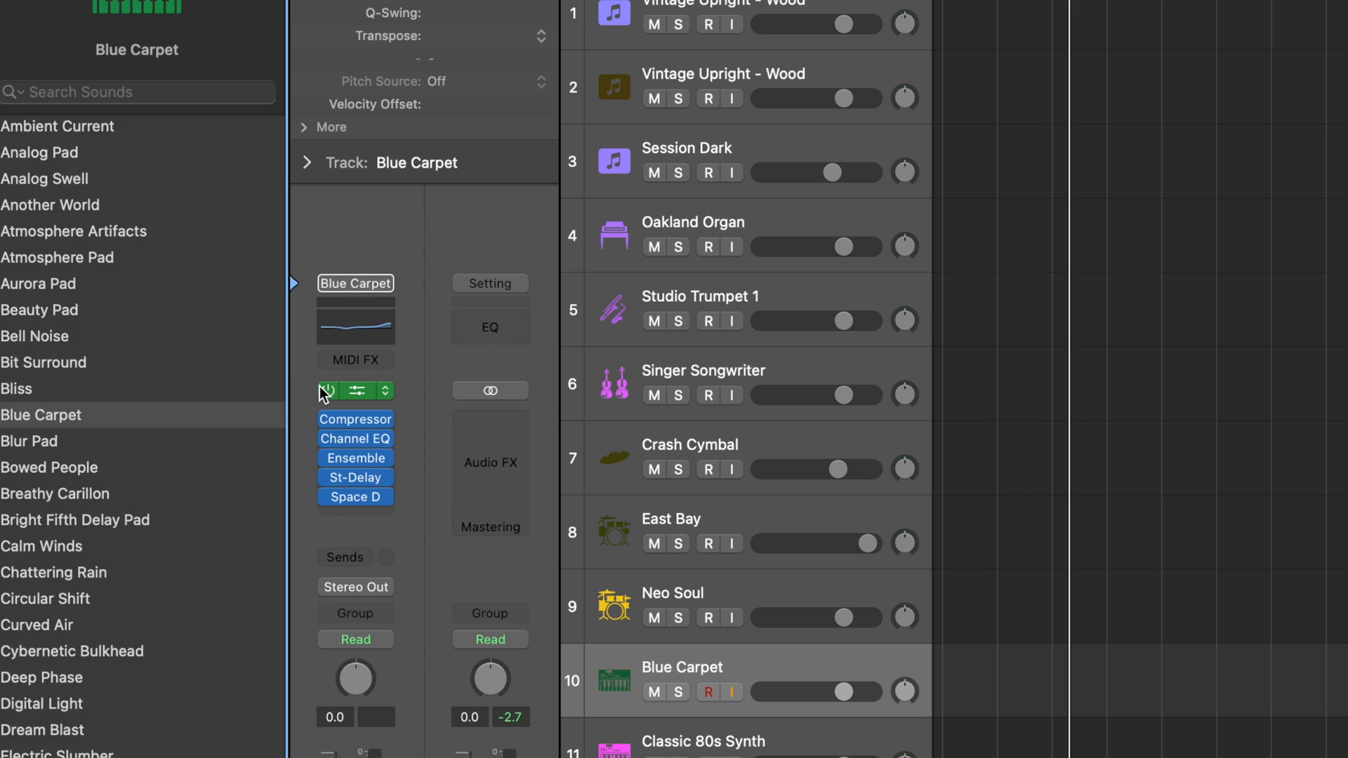
Open the Sampler instrument on the Blue Carpet track and bypass the track's St-Delay and Space D effects
{"action": "left_click", "coordinate": [336, 389]}
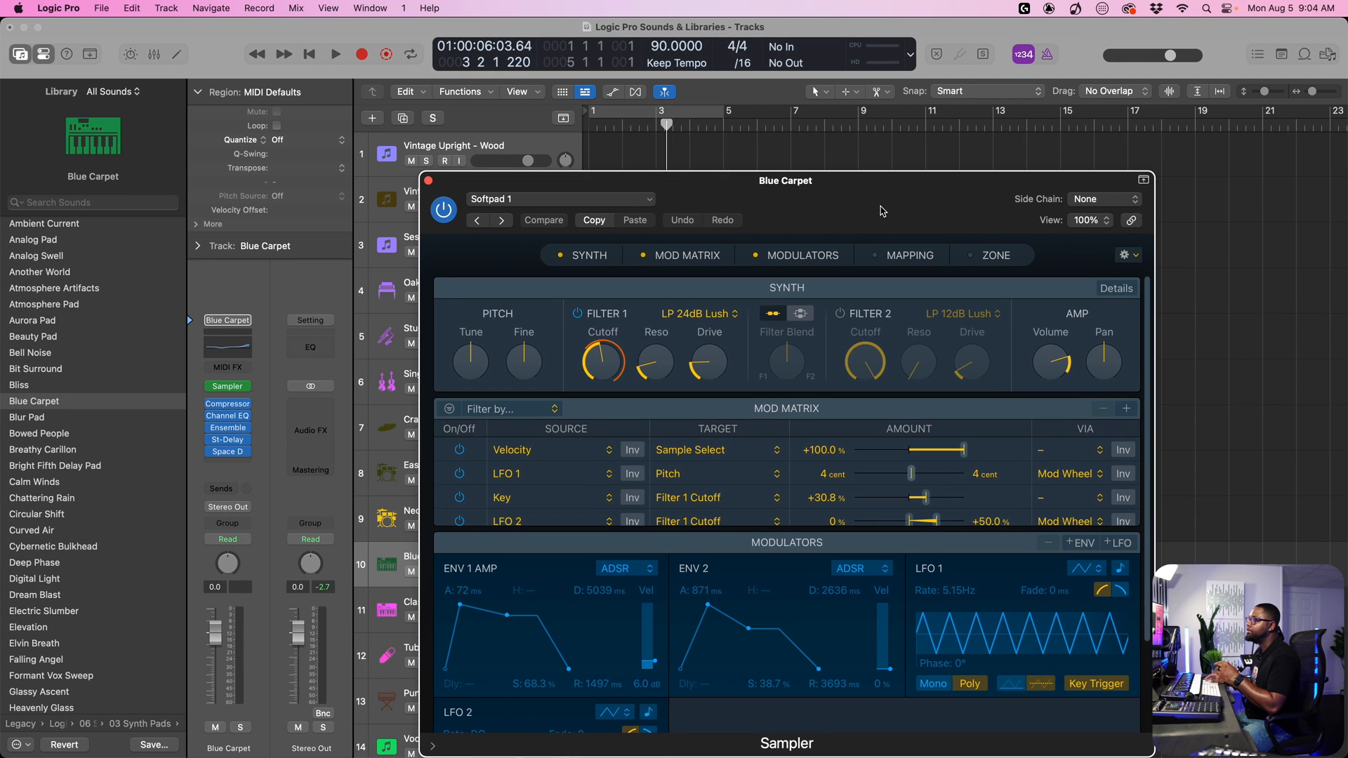
{"action": "left_click_drag", "start_coordinate": [884, 203], "coordinate": [846, 135]}
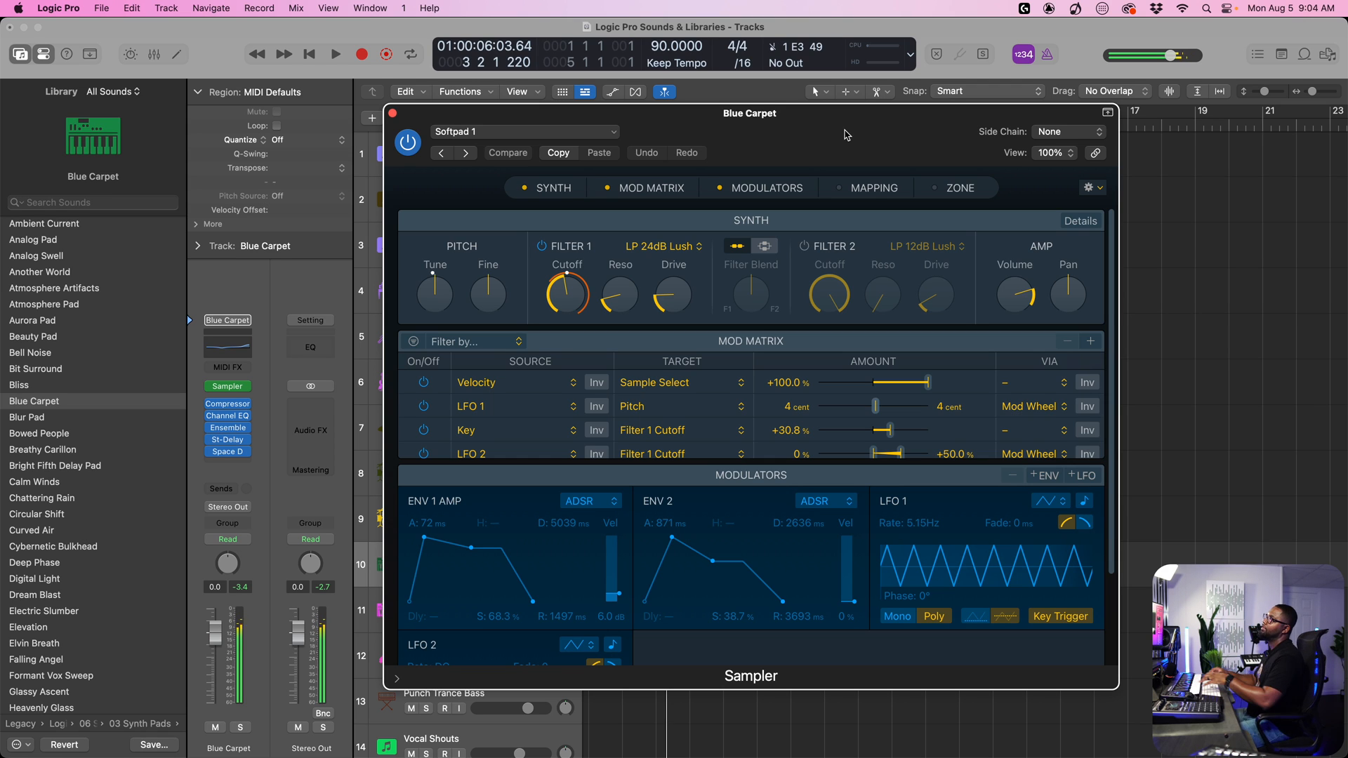
{"action": "left_click", "coordinate": [211, 455]}
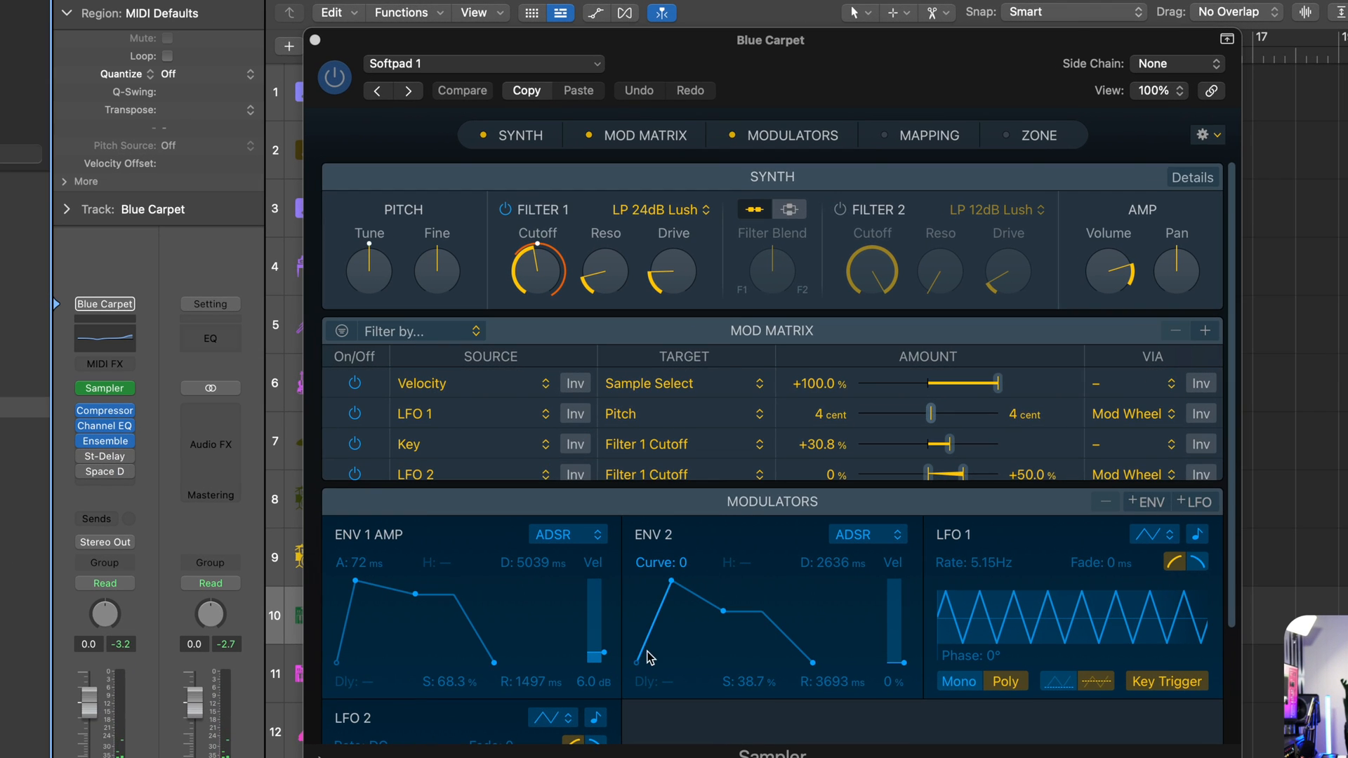
Shorten the release of the Sampler's ENV 1 AMP envelope to 58 ms
{"action": "scroll", "coordinate": [630, 607], "scroll_direction": "down", "scroll_amount": 3}
{"action": "scroll", "coordinate": [618, 667], "scroll_direction": "down", "scroll_amount": 1}
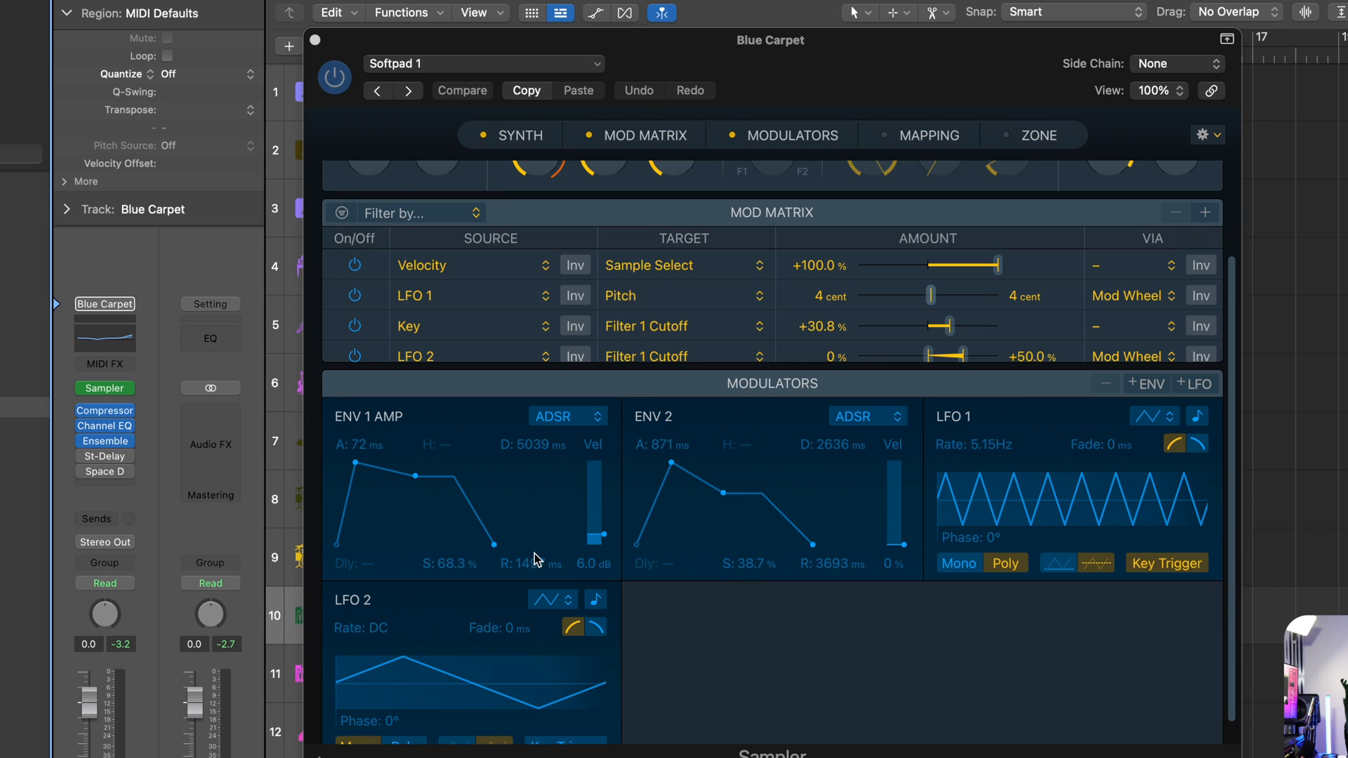
{"action": "left_click_drag", "start_coordinate": [495, 545], "coordinate": [456, 565]}
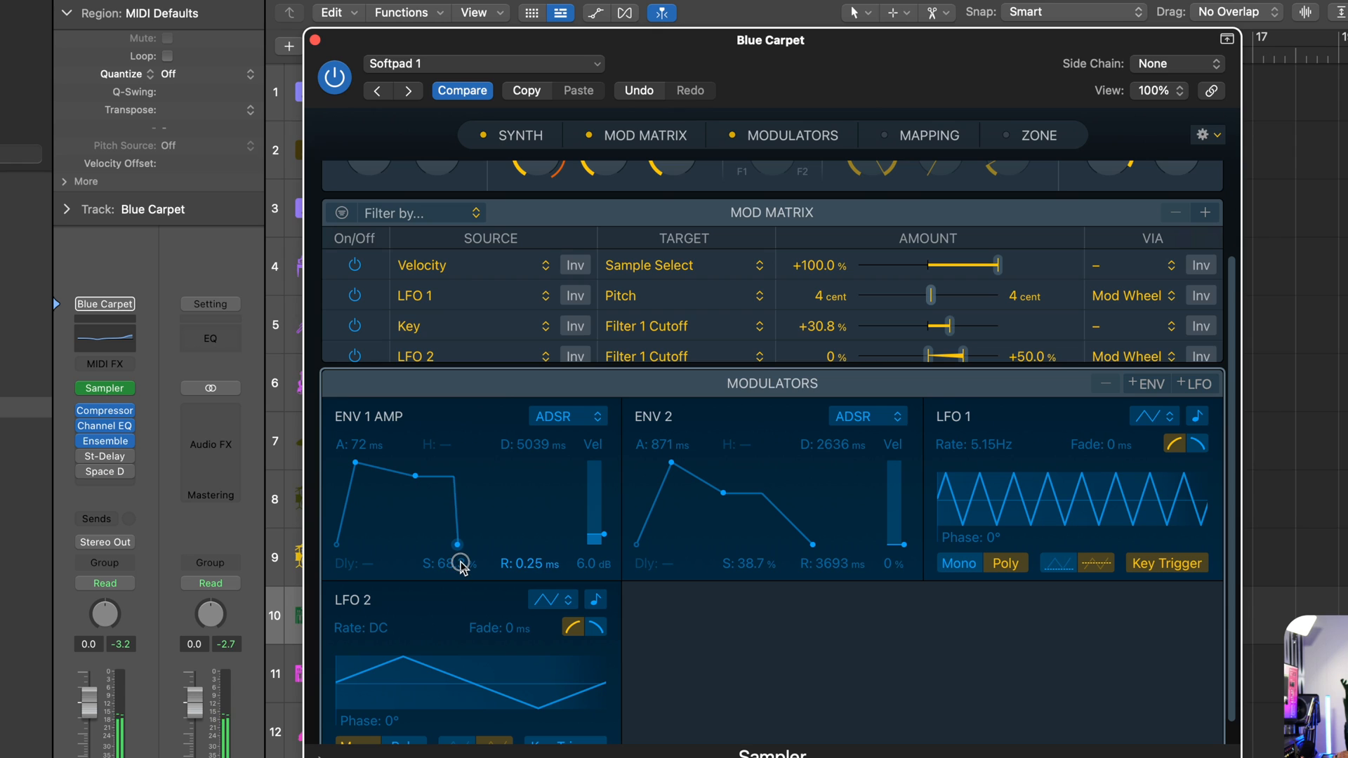
{"action": "left_click_drag", "start_coordinate": [455, 549], "coordinate": [475, 552]}
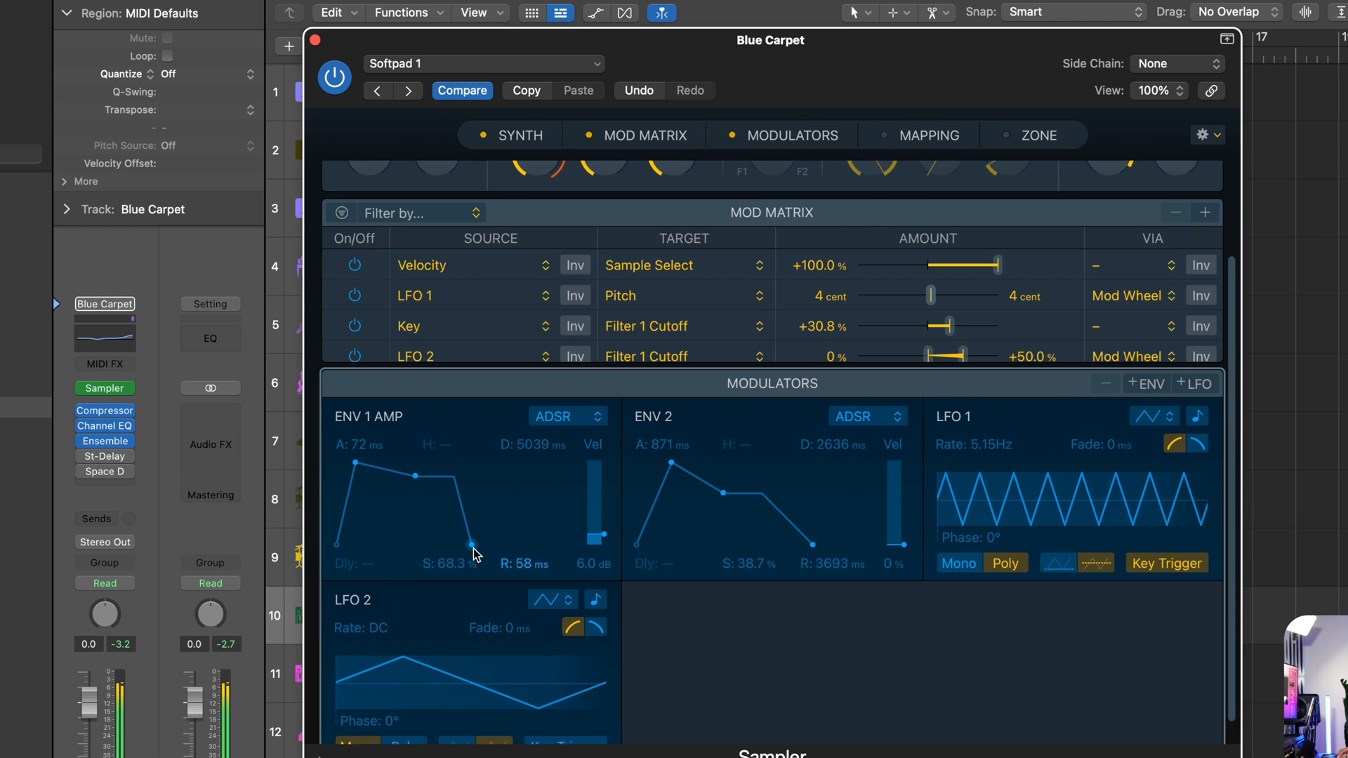
Reveal the Sampler's Synth details and examine the voice mode options, polyphony and glide, leaving the mode at Poly
{"action": "scroll", "coordinate": [475, 554], "scroll_direction": "up", "scroll_amount": 5}
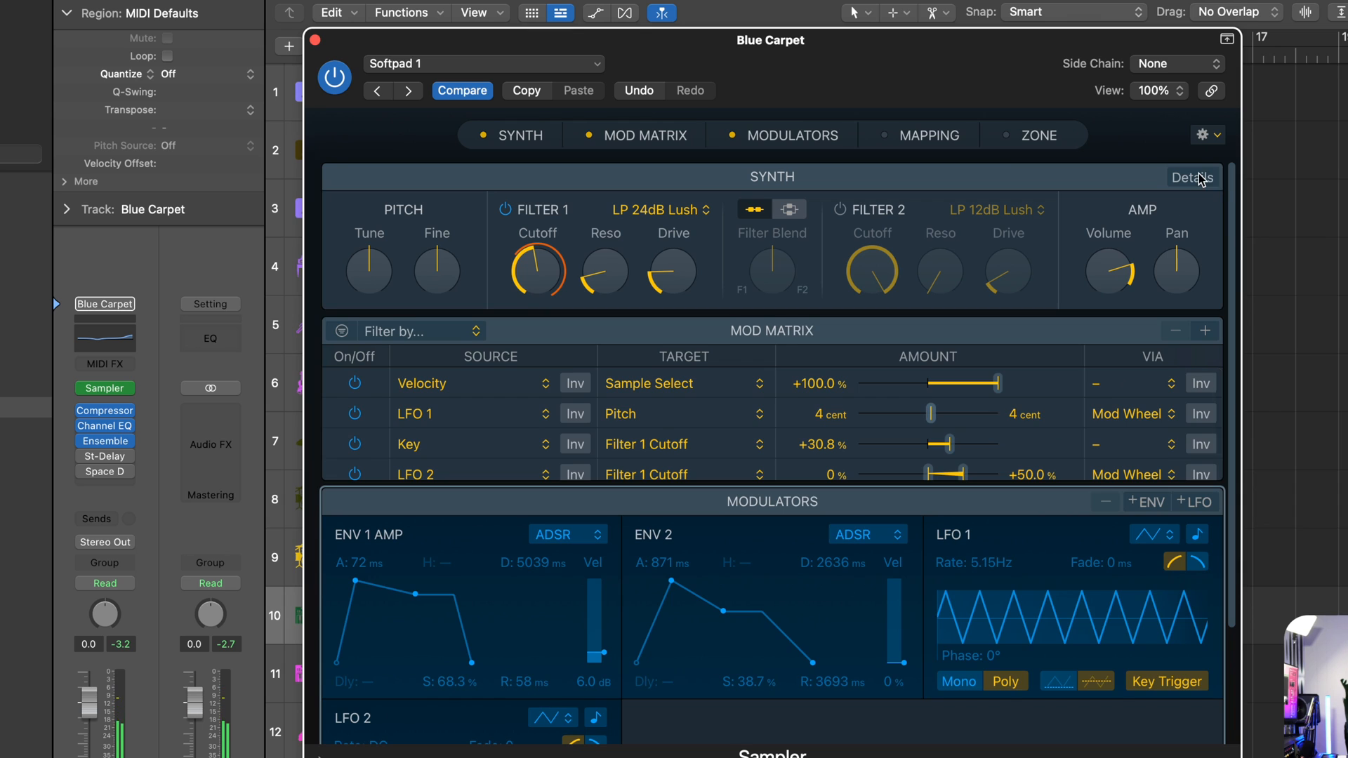
{"action": "left_click", "coordinate": [1201, 178]}
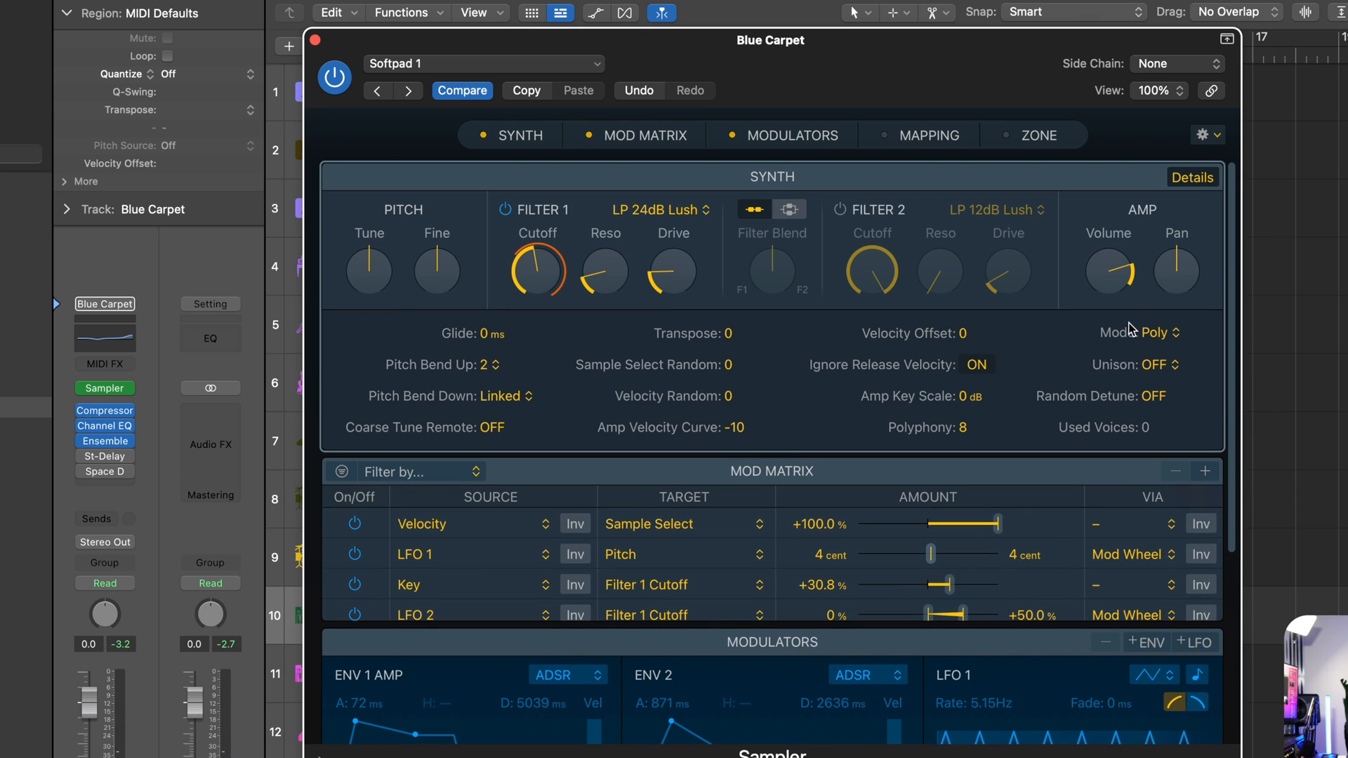
{"action": "left_click", "coordinate": [1174, 336]}
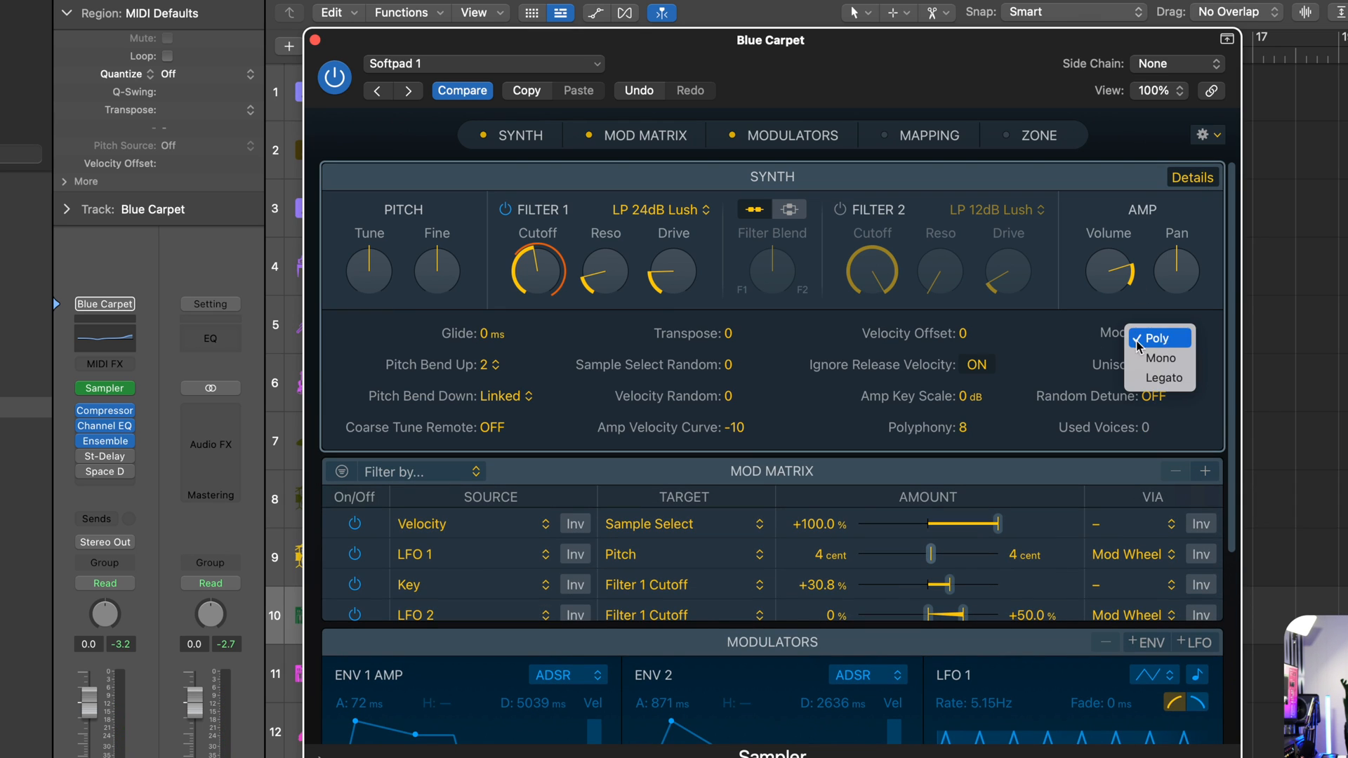
{"action": "left_click", "coordinate": [1139, 340]}
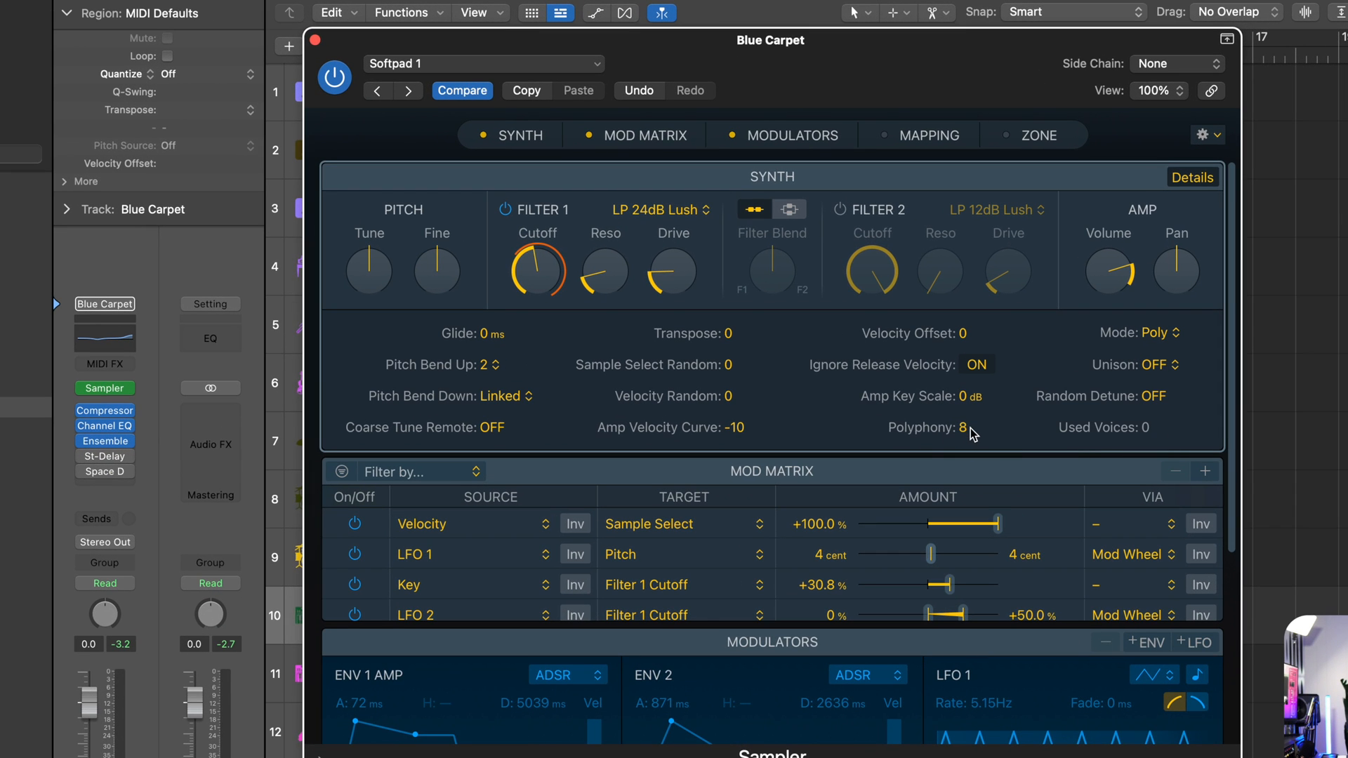
{"action": "left_click_drag", "start_coordinate": [966, 431], "coordinate": [970, 431]}
{"action": "left_click", "coordinate": [487, 336]}
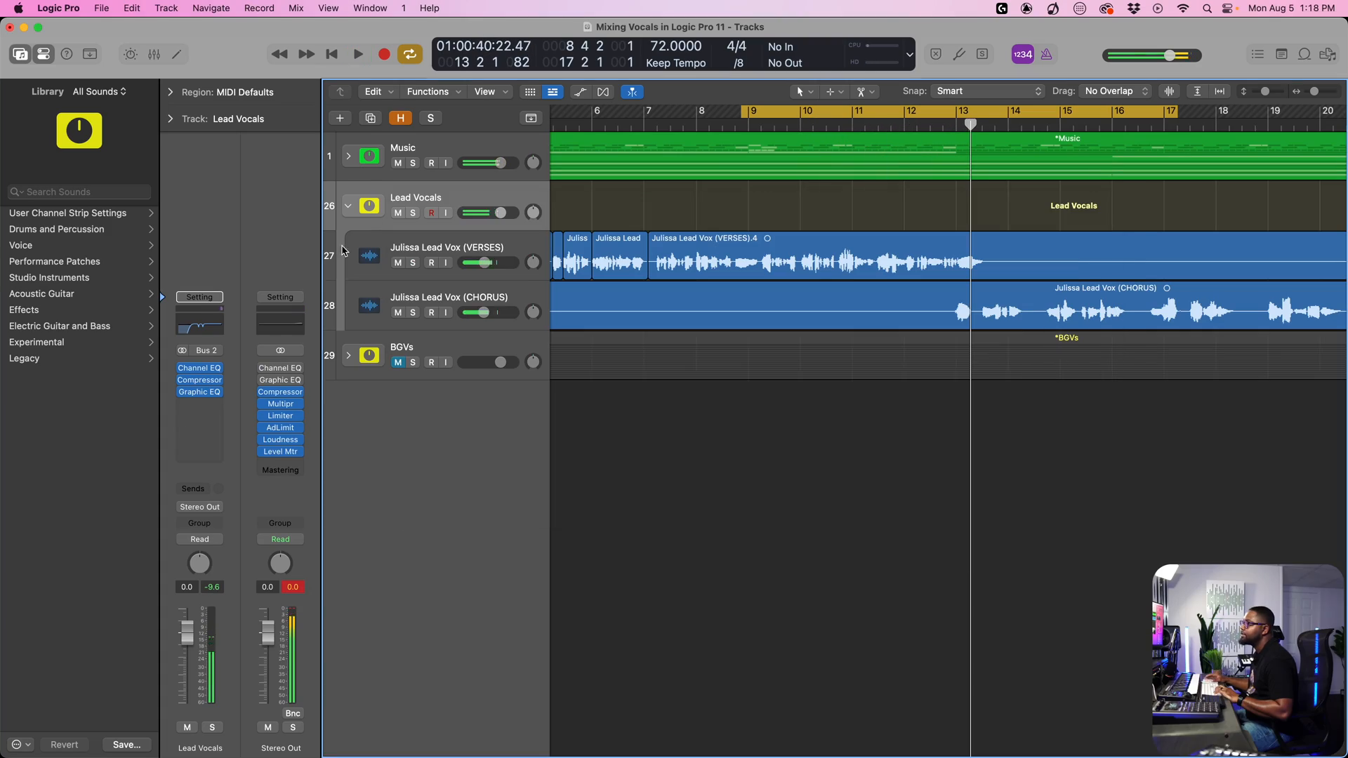
{"action": "left_click", "coordinate": [322, 588]}
{"action": "left_click", "coordinate": [655, 224]}
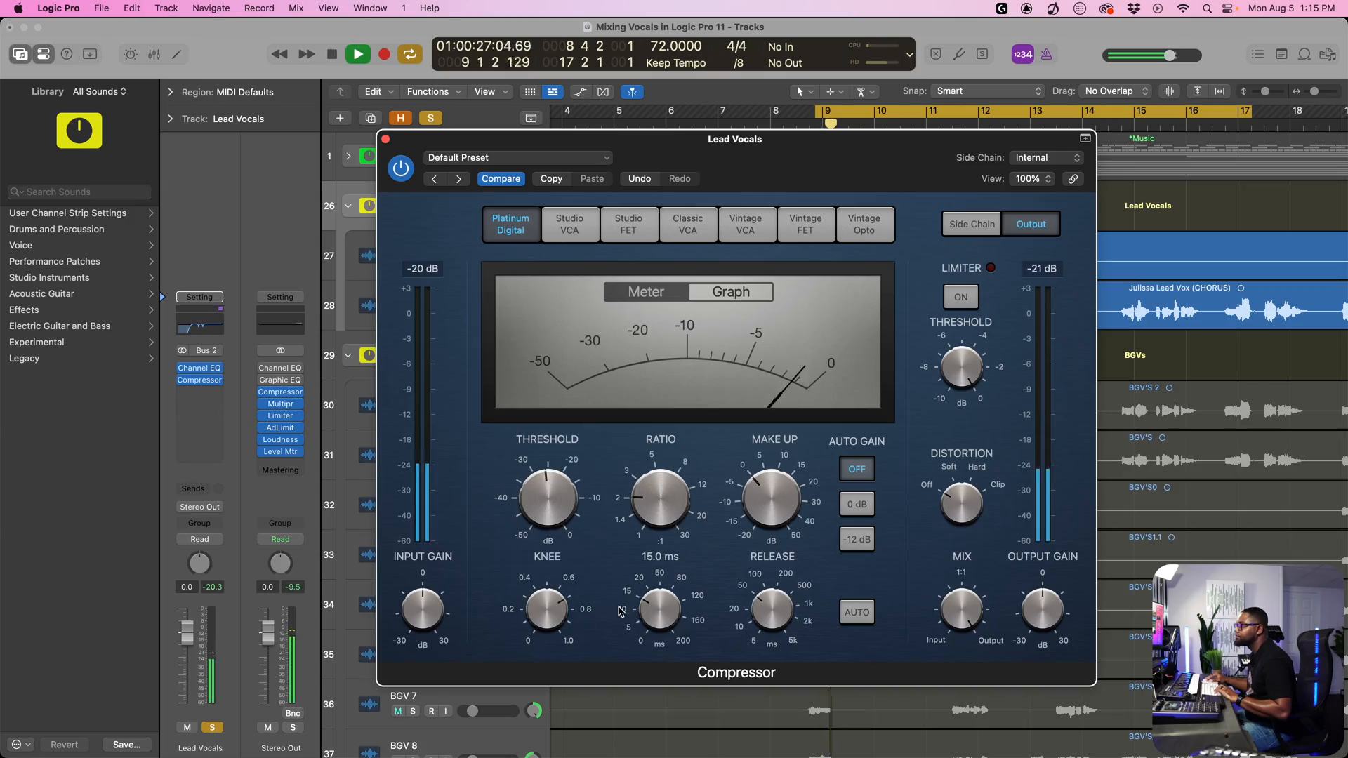
{"action": "key", "text": "s"}
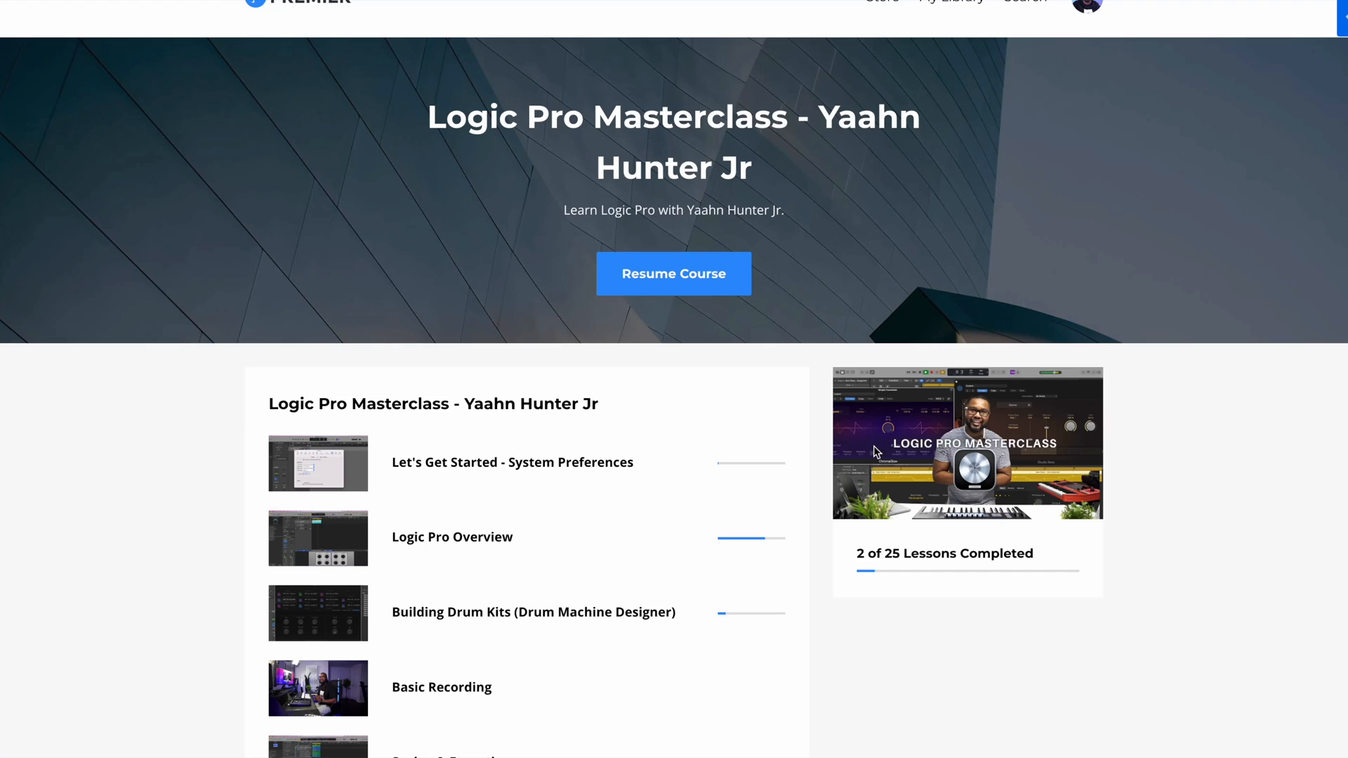
Look through the lesson list on the Logic Pro Masterclass course page in the web browser
{"action": "scroll", "coordinate": [873, 445], "scroll_direction": "down", "scroll_amount": 3}
{"action": "scroll", "coordinate": [874, 445], "scroll_direction": "down", "scroll_amount": 3}
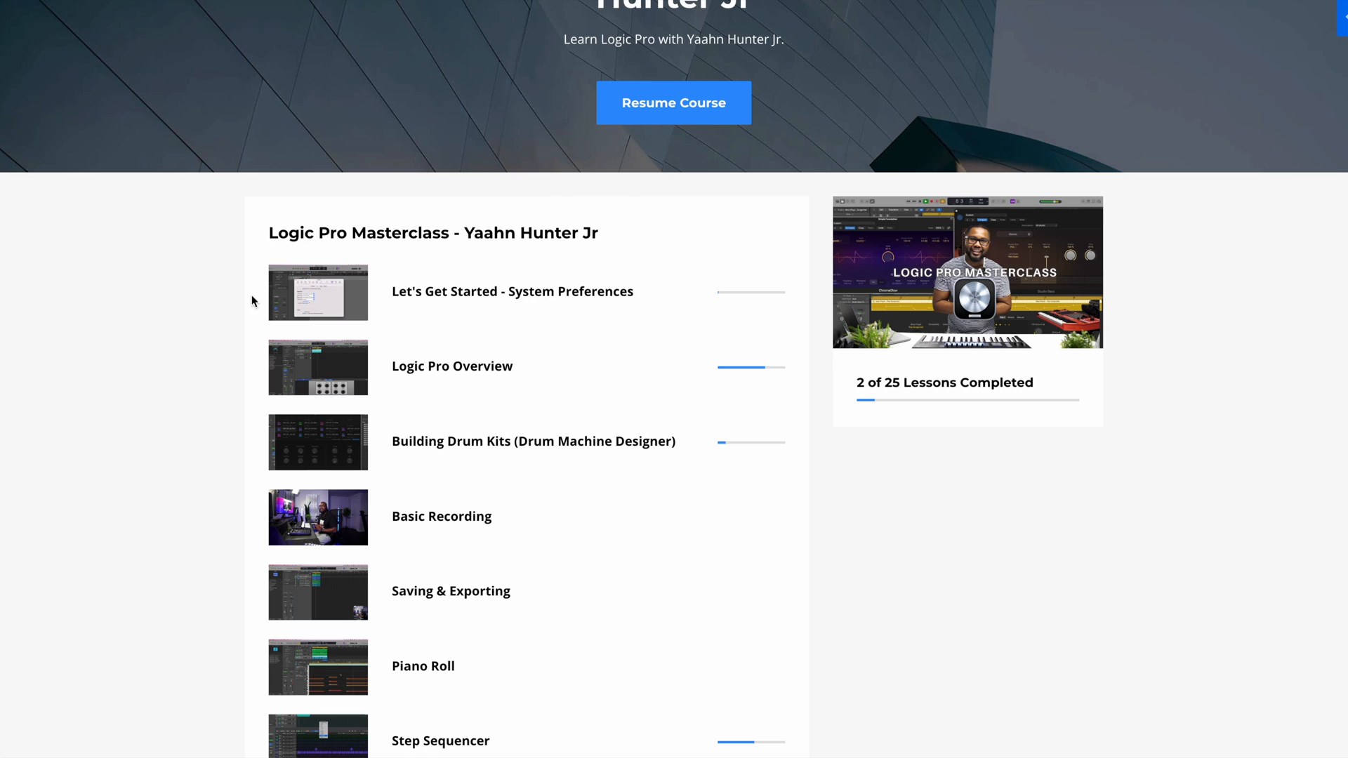
{"action": "scroll", "coordinate": [253, 300], "scroll_direction": "down", "scroll_amount": 5}
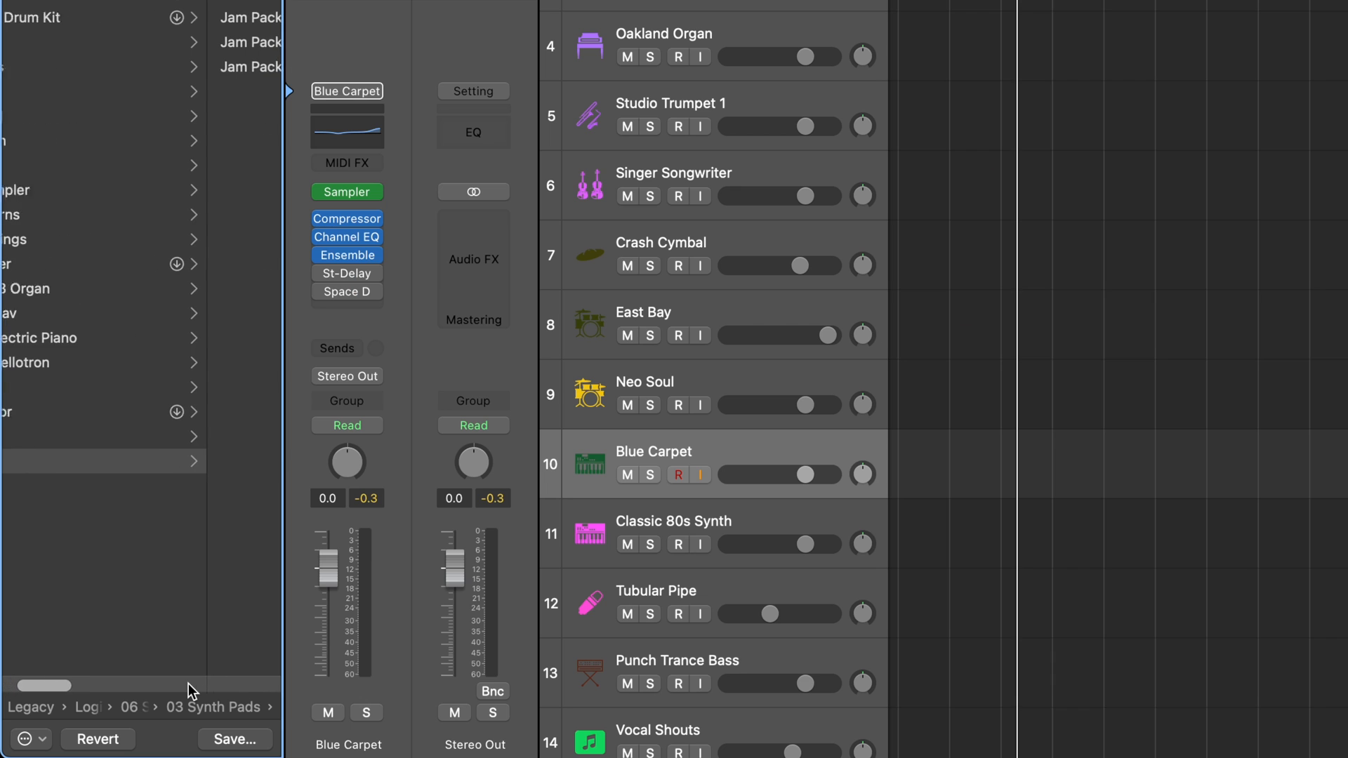
Browse the Library to the Choir category under Legacy, GarageBand and widen the Library so its patch names are readable
{"action": "scroll", "coordinate": [99, 629], "scroll_direction": "left", "scroll_amount": 3}
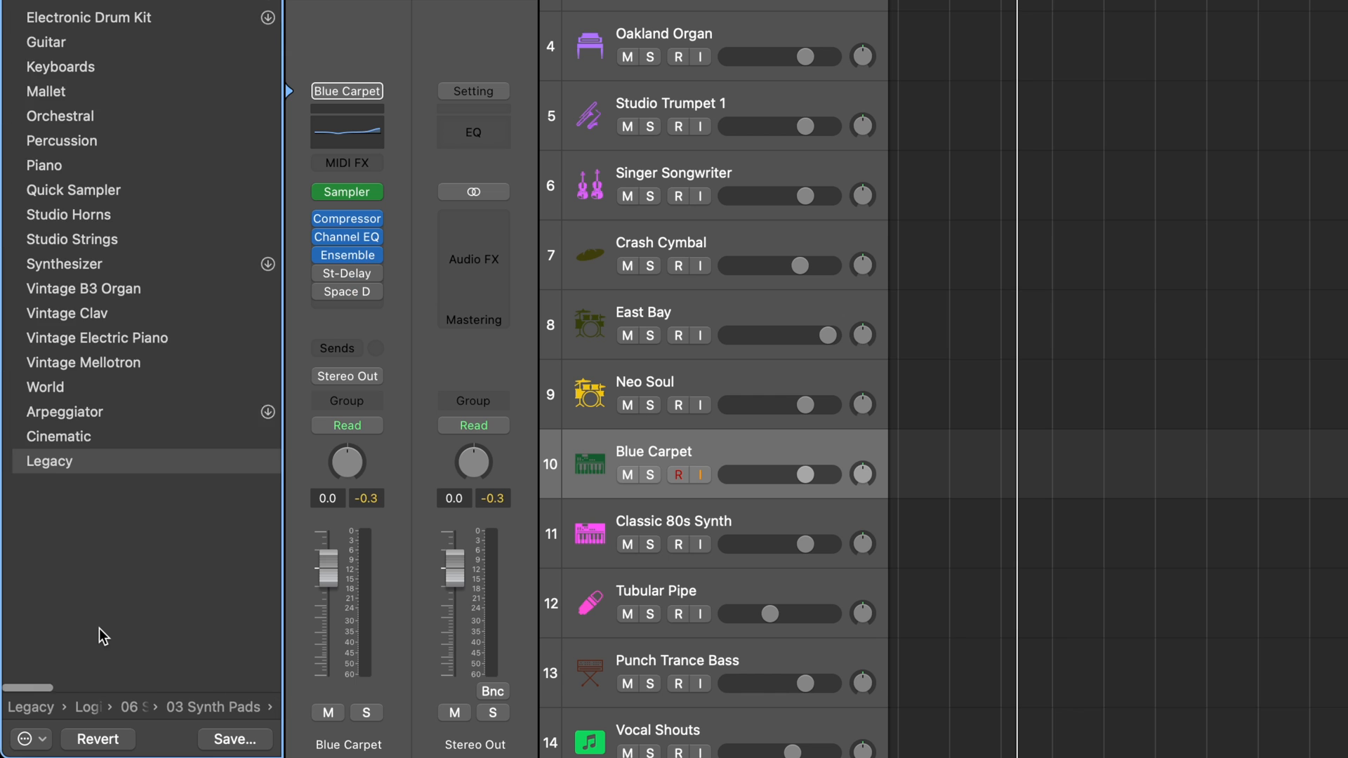
{"action": "left_click", "coordinate": [111, 468]}
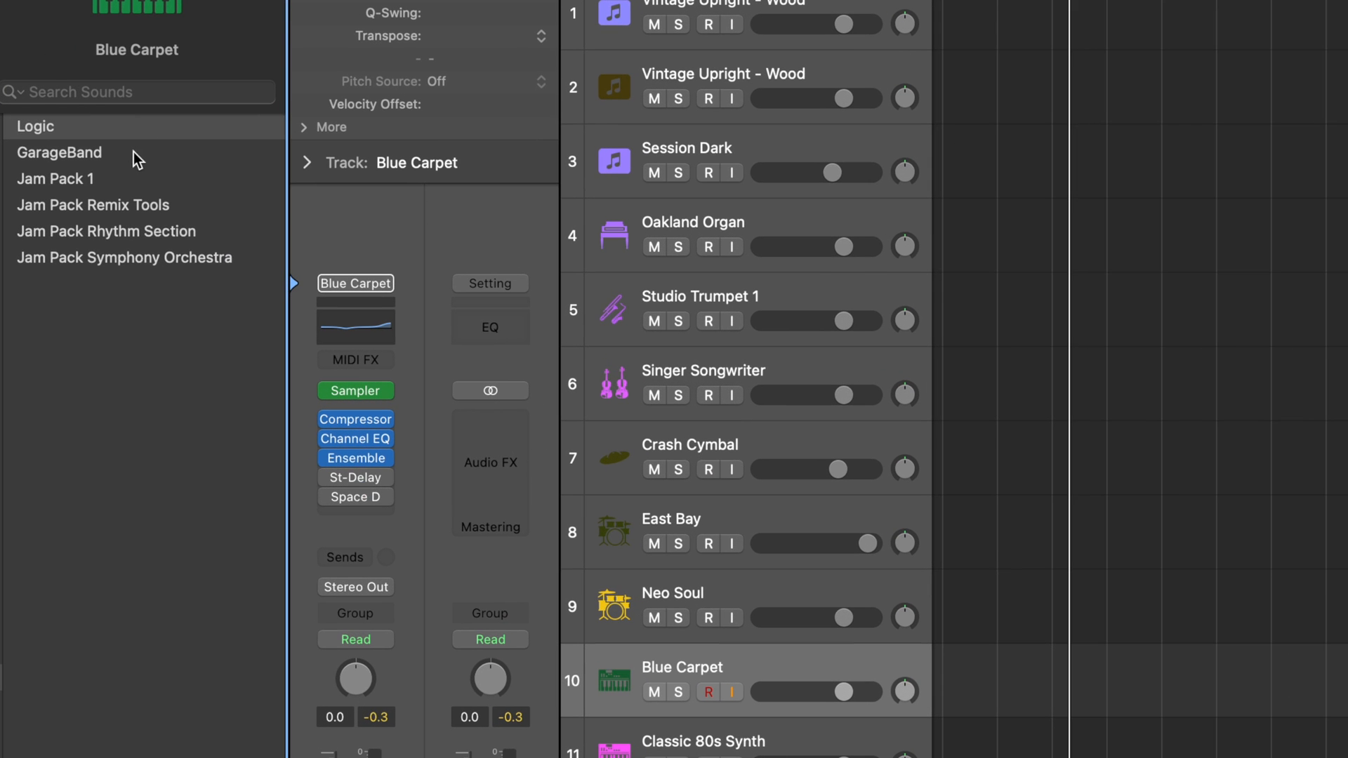
{"action": "left_click", "coordinate": [134, 153]}
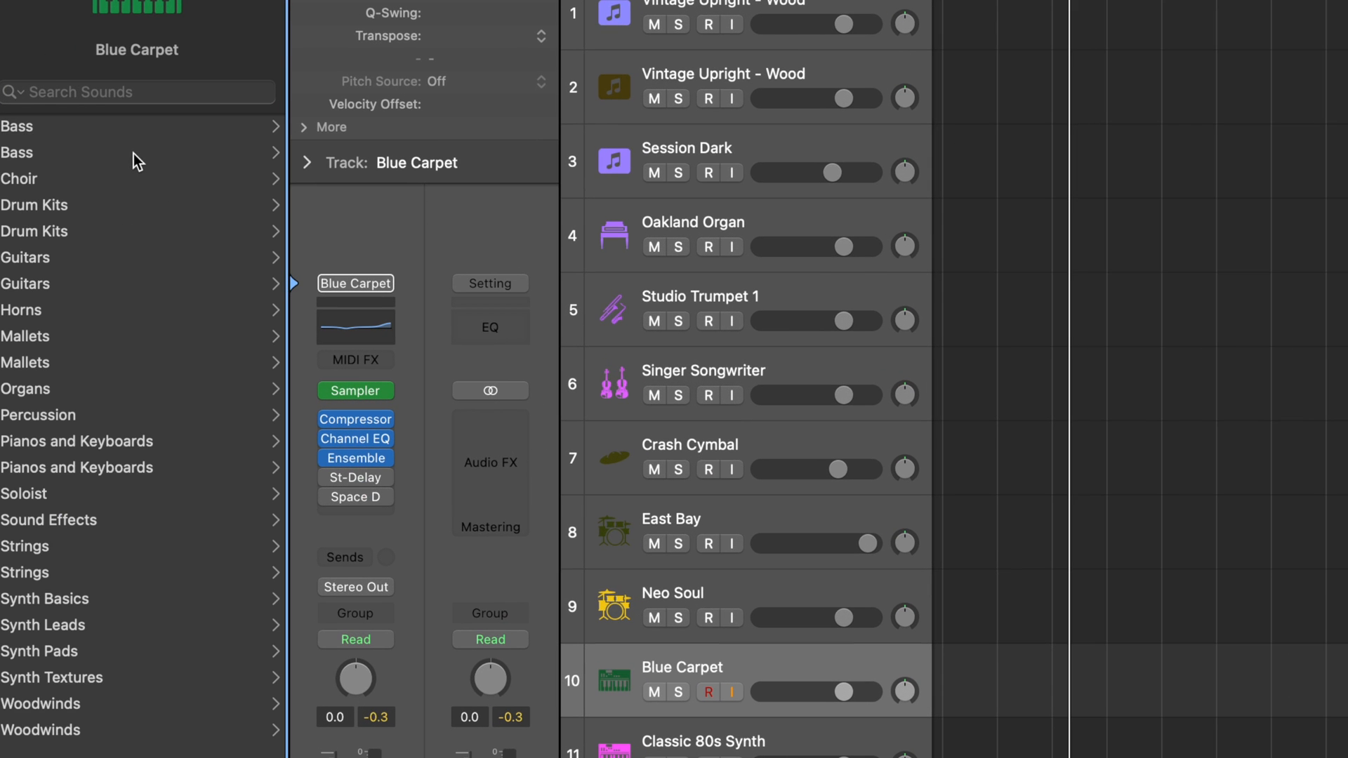
{"action": "left_click", "coordinate": [69, 182]}
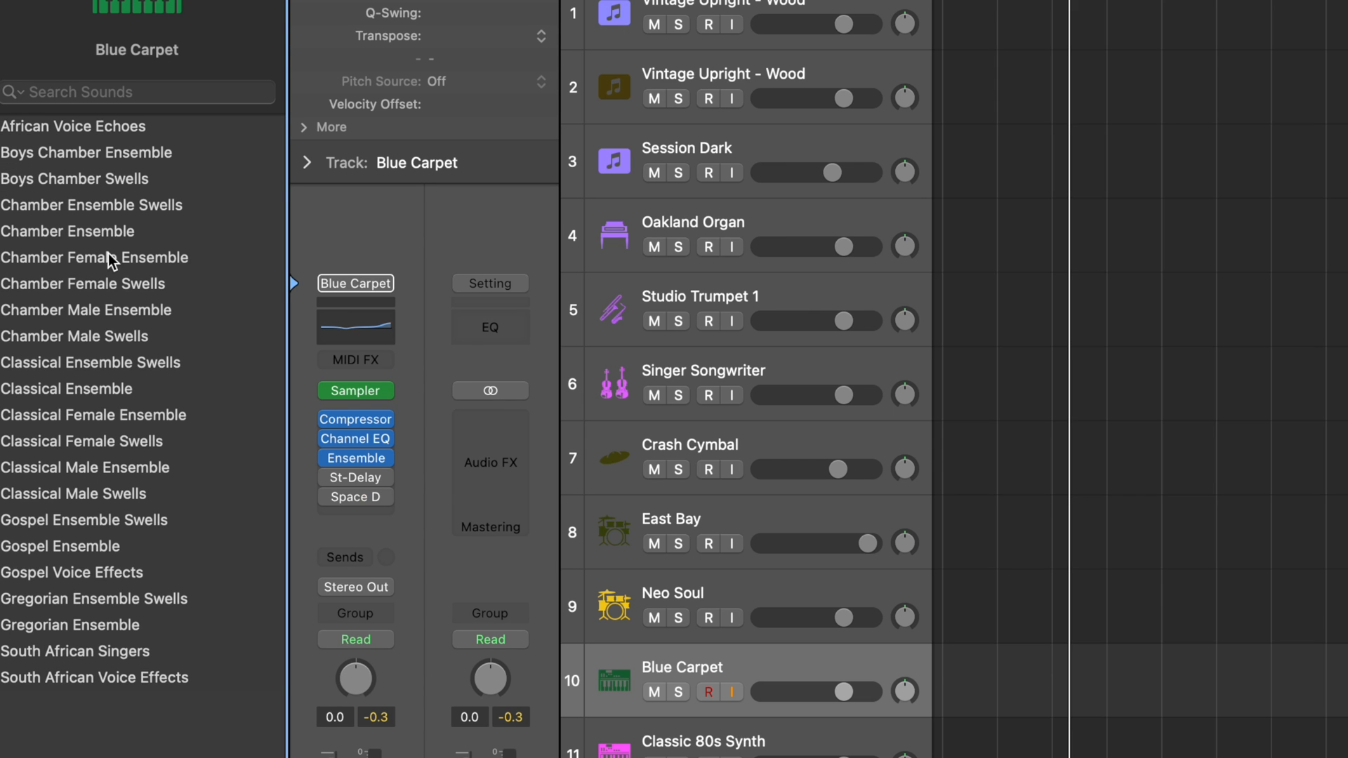
{"action": "scroll", "coordinate": [120, 165], "scroll_direction": "left", "scroll_amount": 5}
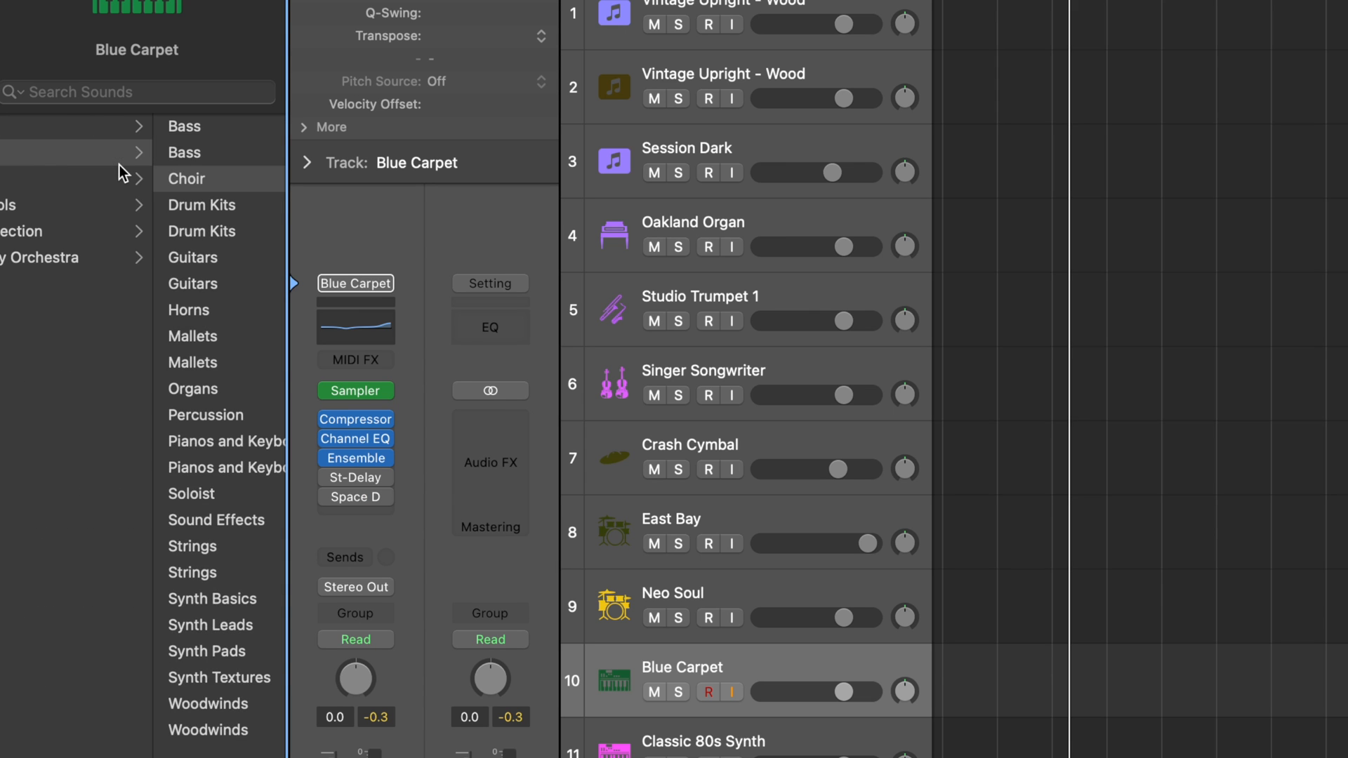
{"action": "scroll", "coordinate": [120, 166], "scroll_direction": "right", "scroll_amount": 3}
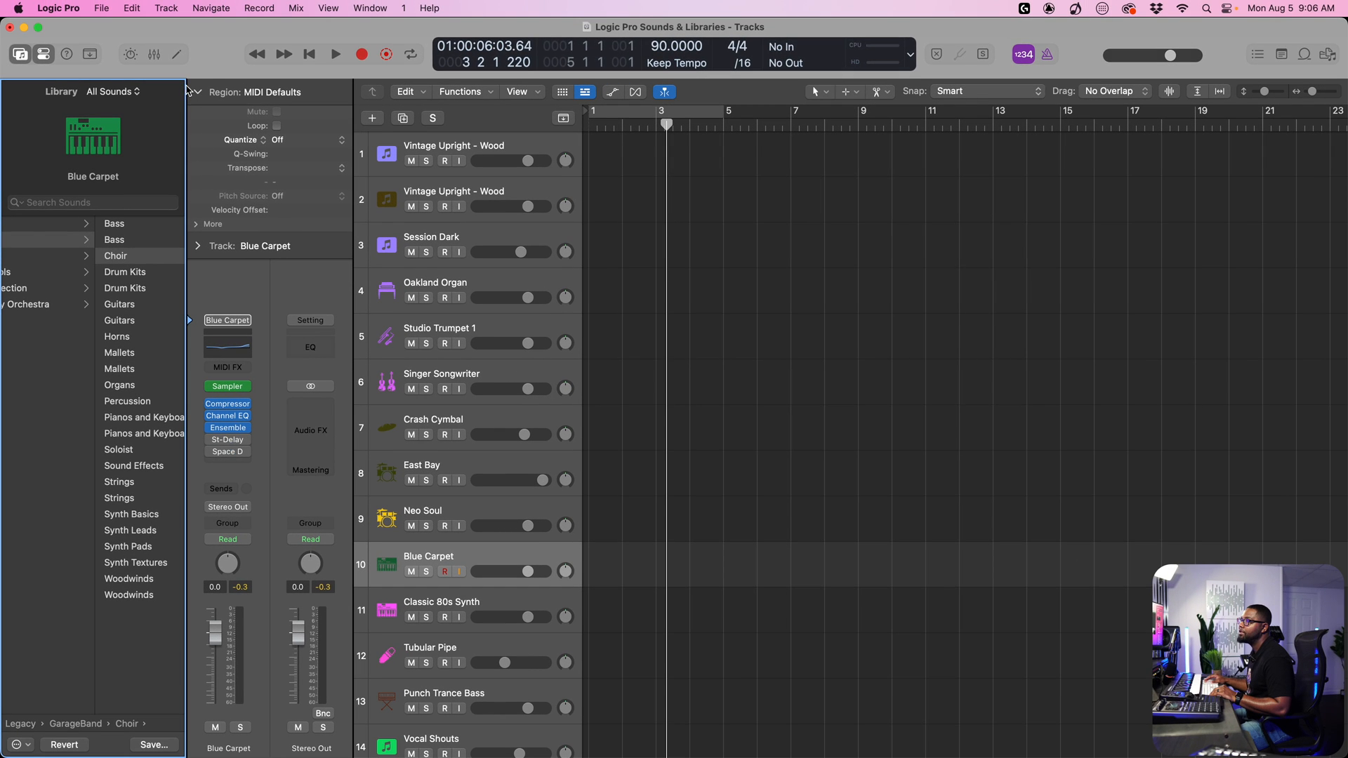
{"action": "left_click_drag", "start_coordinate": [190, 92], "coordinate": [240, 102]}
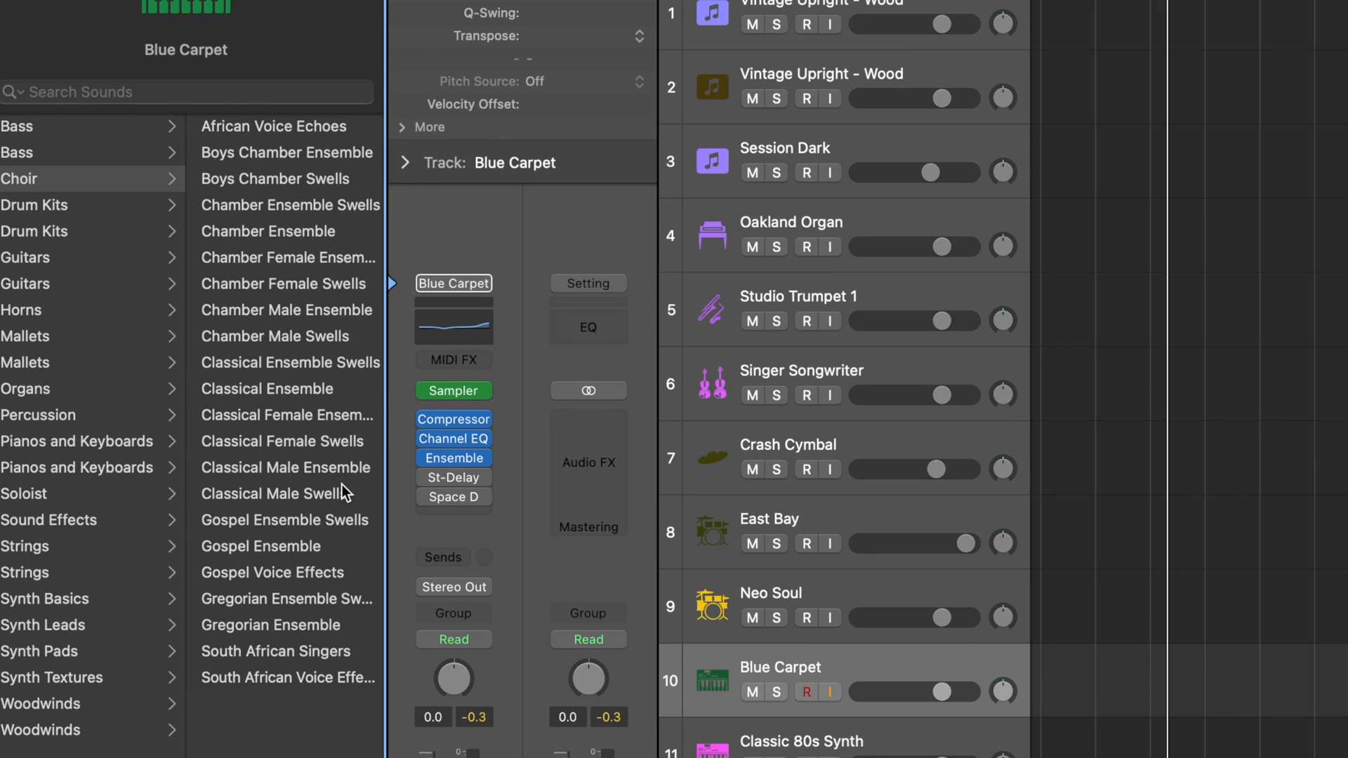
Load the Gospel Voice Effects patch on the Blue Carpet track and open its Voice instrument clear of the track list
{"action": "left_click", "coordinate": [307, 574]}
{"action": "mouse_move", "coordinate": [447, 501]}
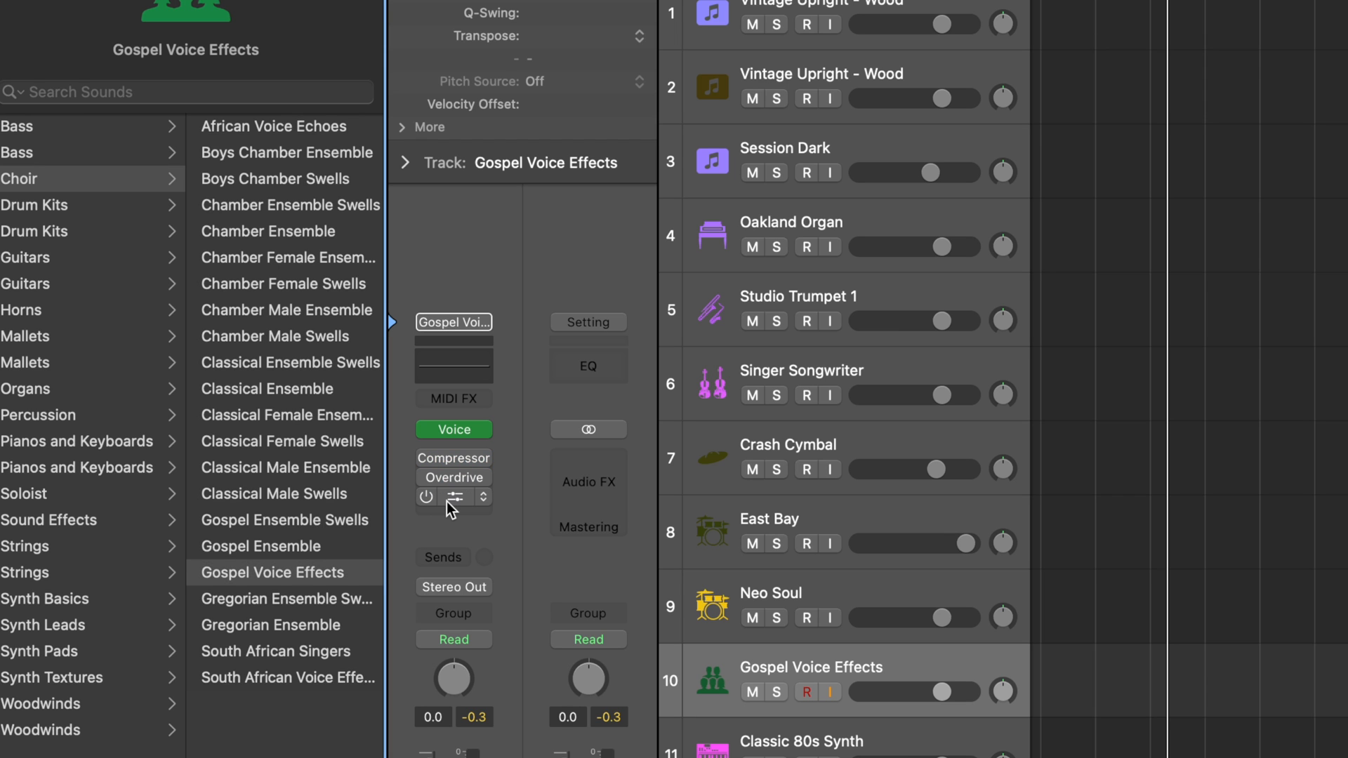
{"action": "left_click", "coordinate": [458, 431]}
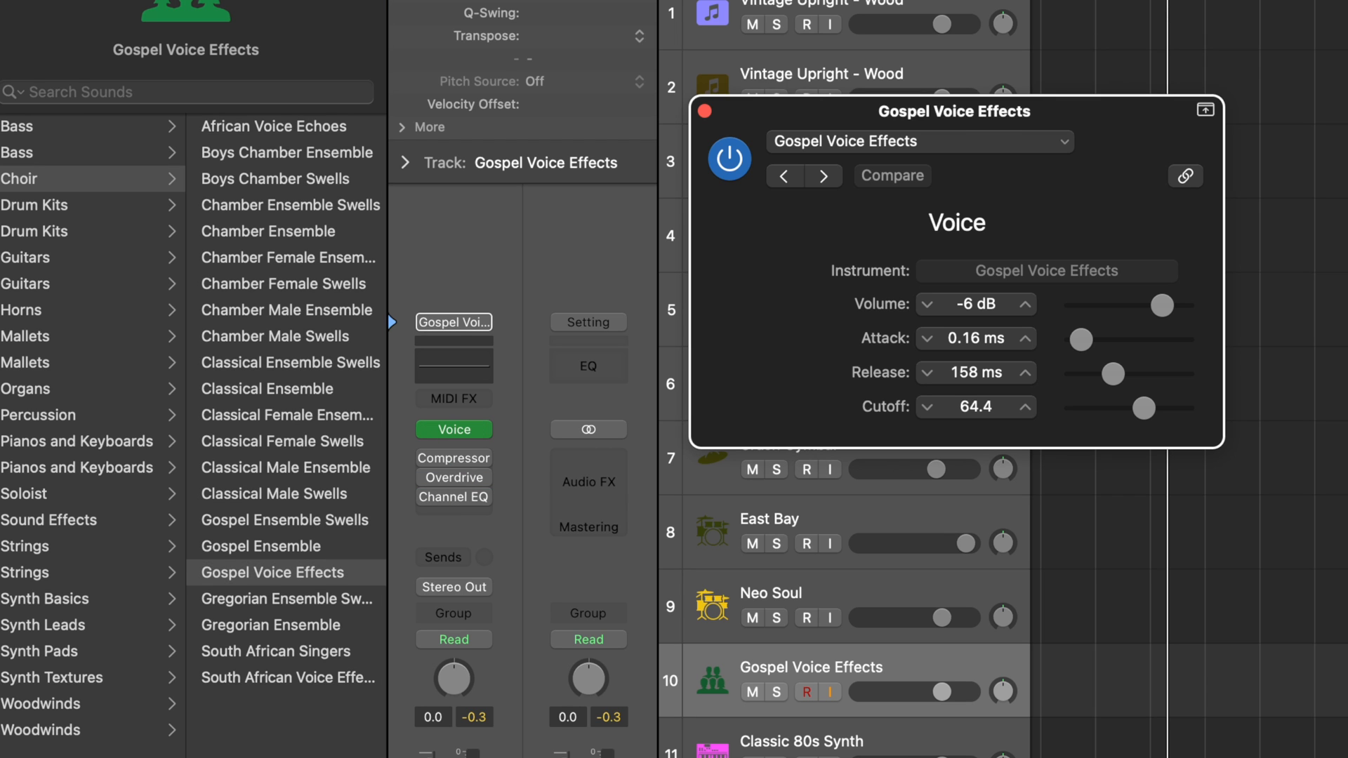
{"action": "left_click_drag", "start_coordinate": [992, 128], "coordinate": [1317, 162]}
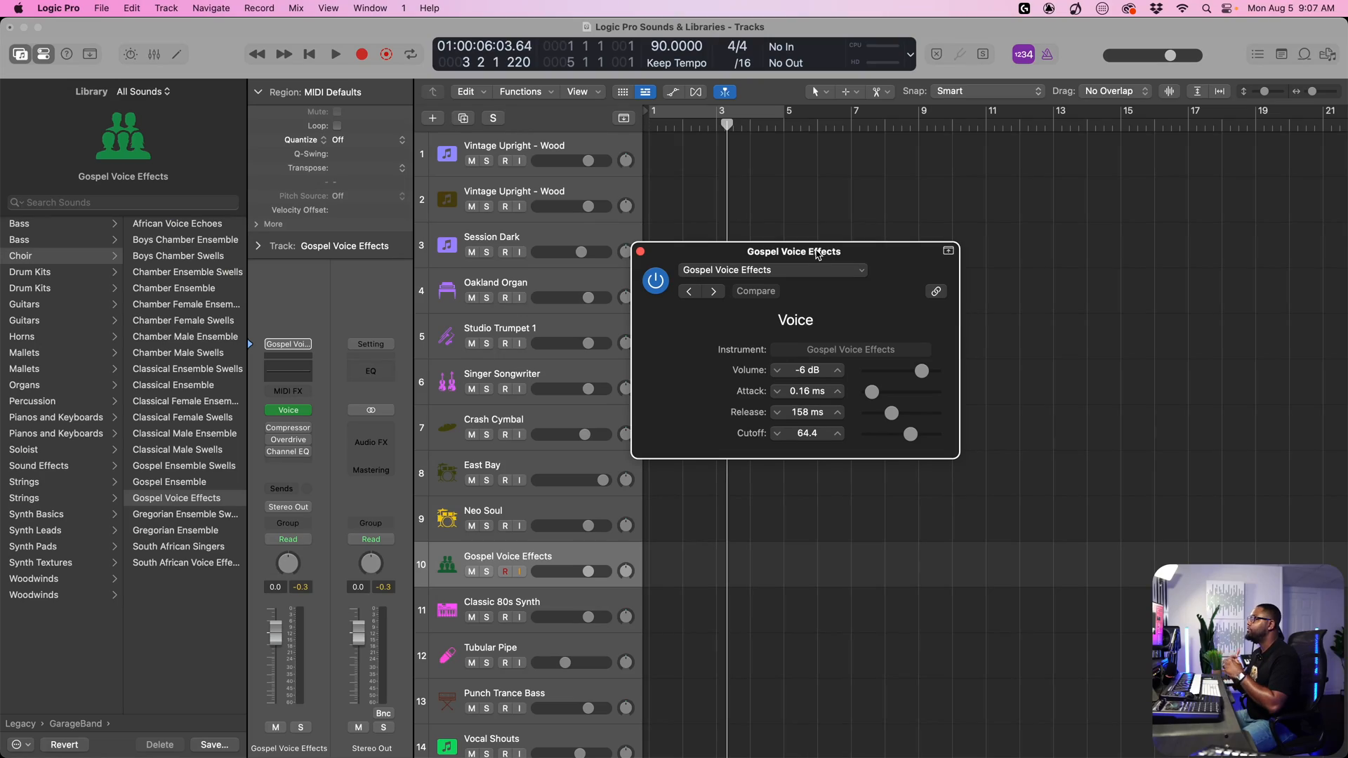
Review where the Gospel Voice Effects patch sits in the Library's Legacy, GarageBand, Choir hierarchy
{"action": "scroll", "coordinate": [106, 579], "scroll_direction": "left", "scroll_amount": 5}
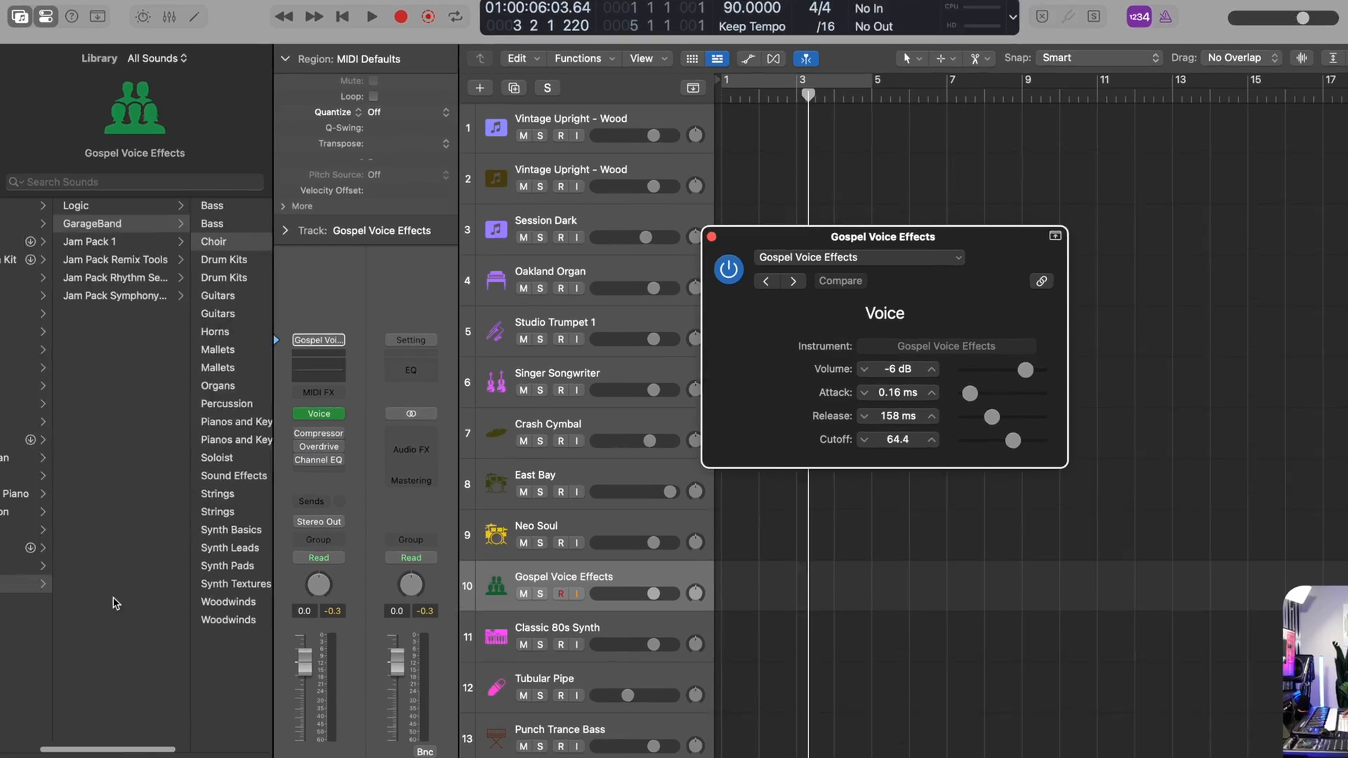
{"action": "scroll", "coordinate": [115, 603], "scroll_direction": "left", "scroll_amount": 5}
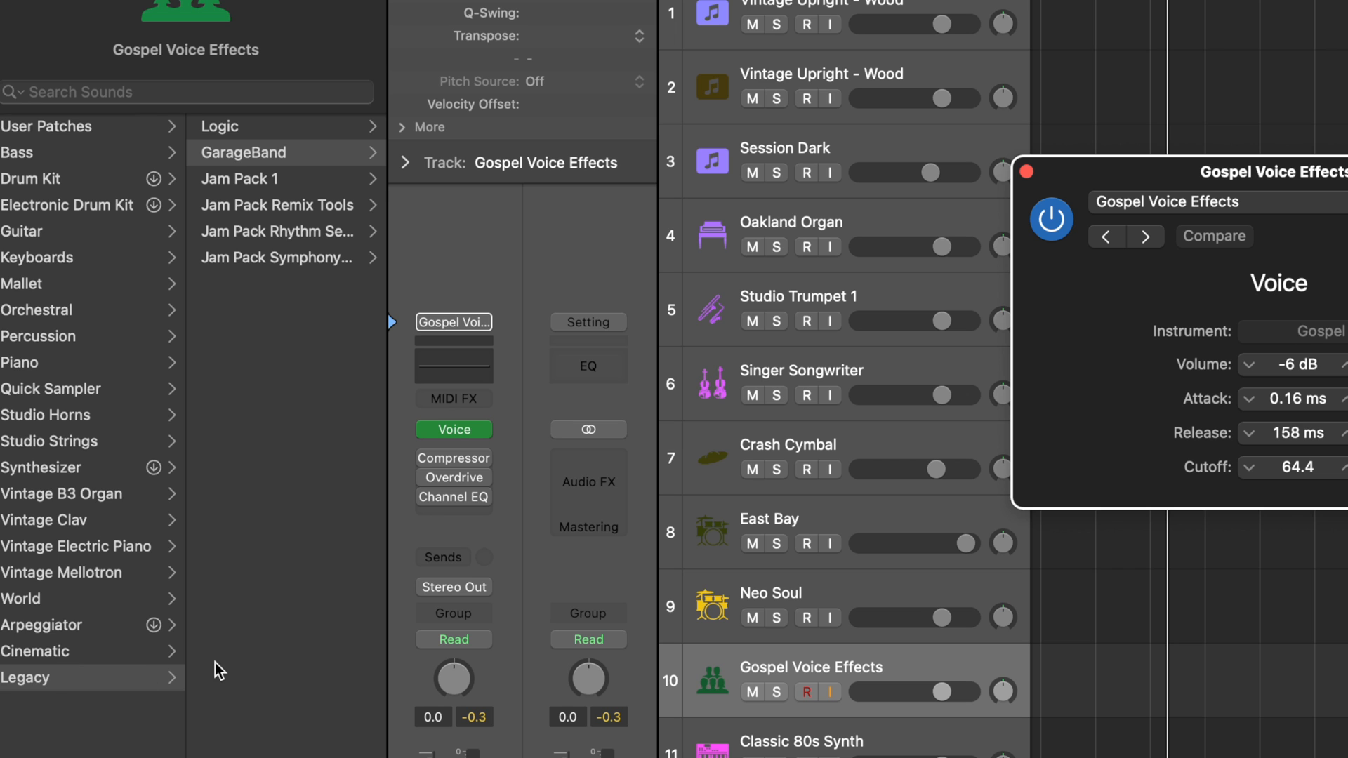
{"action": "scroll", "coordinate": [214, 663], "scroll_direction": "right", "scroll_amount": 5}
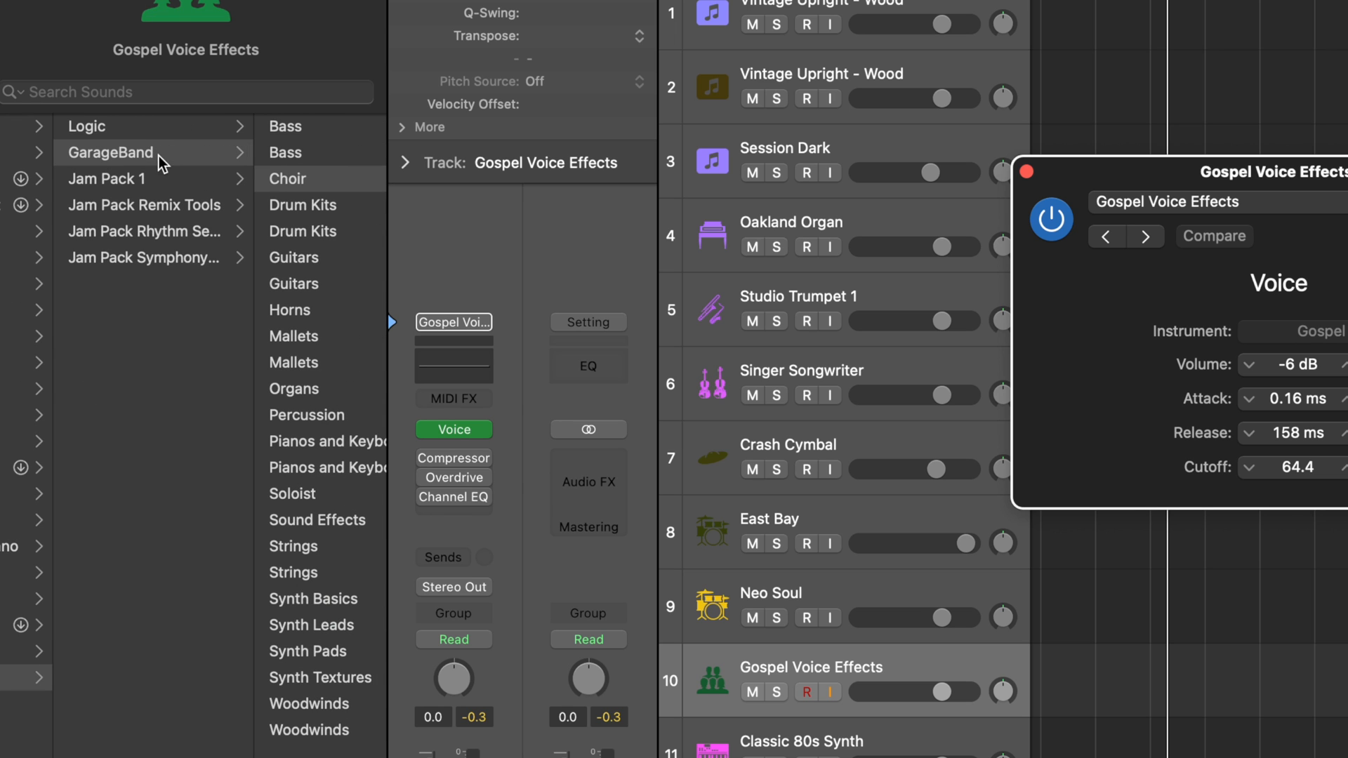
{"action": "scroll", "coordinate": [278, 195], "scroll_direction": "right", "scroll_amount": 8}
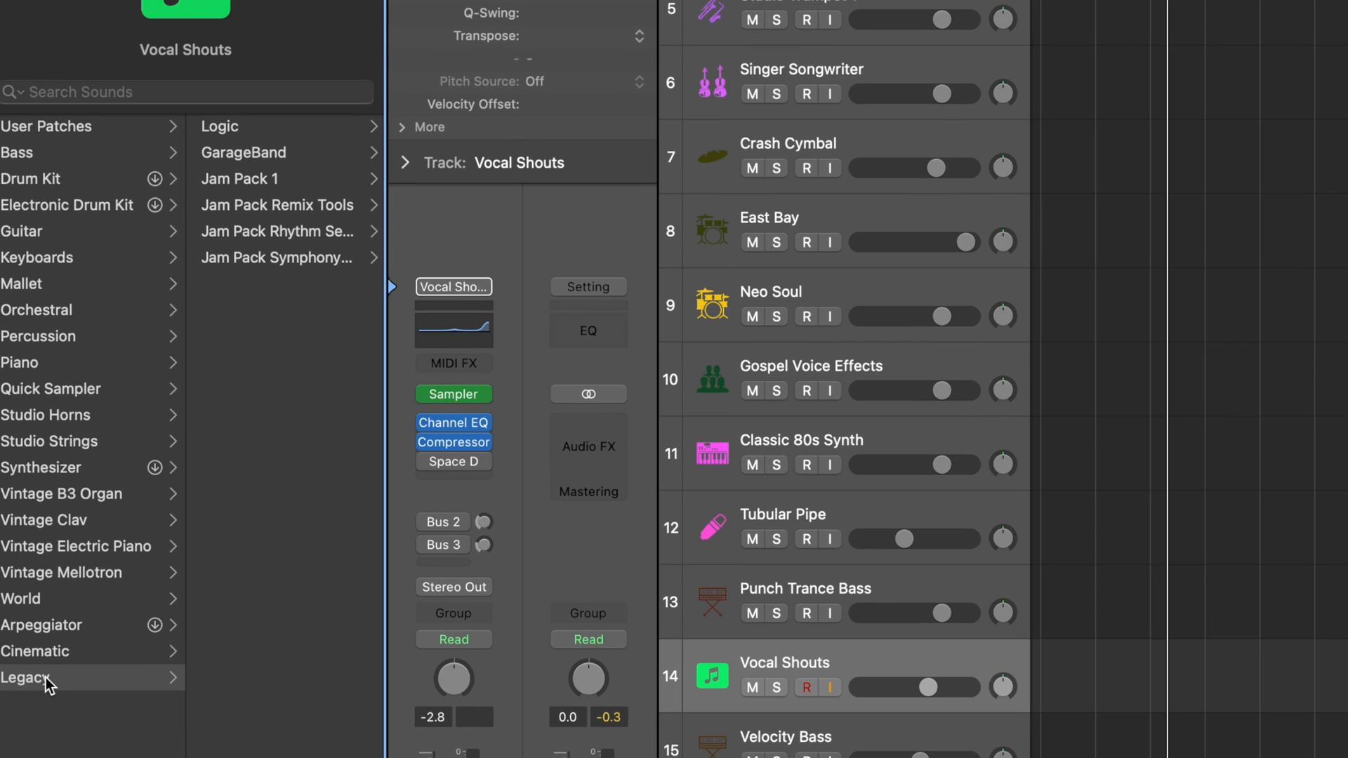
Load the Vocal Shout Effects patch from Legacy, Logic, 12 Textures, 03 Sound Effects onto the Vocal Shouts track
{"action": "left_click", "coordinate": [292, 125]}
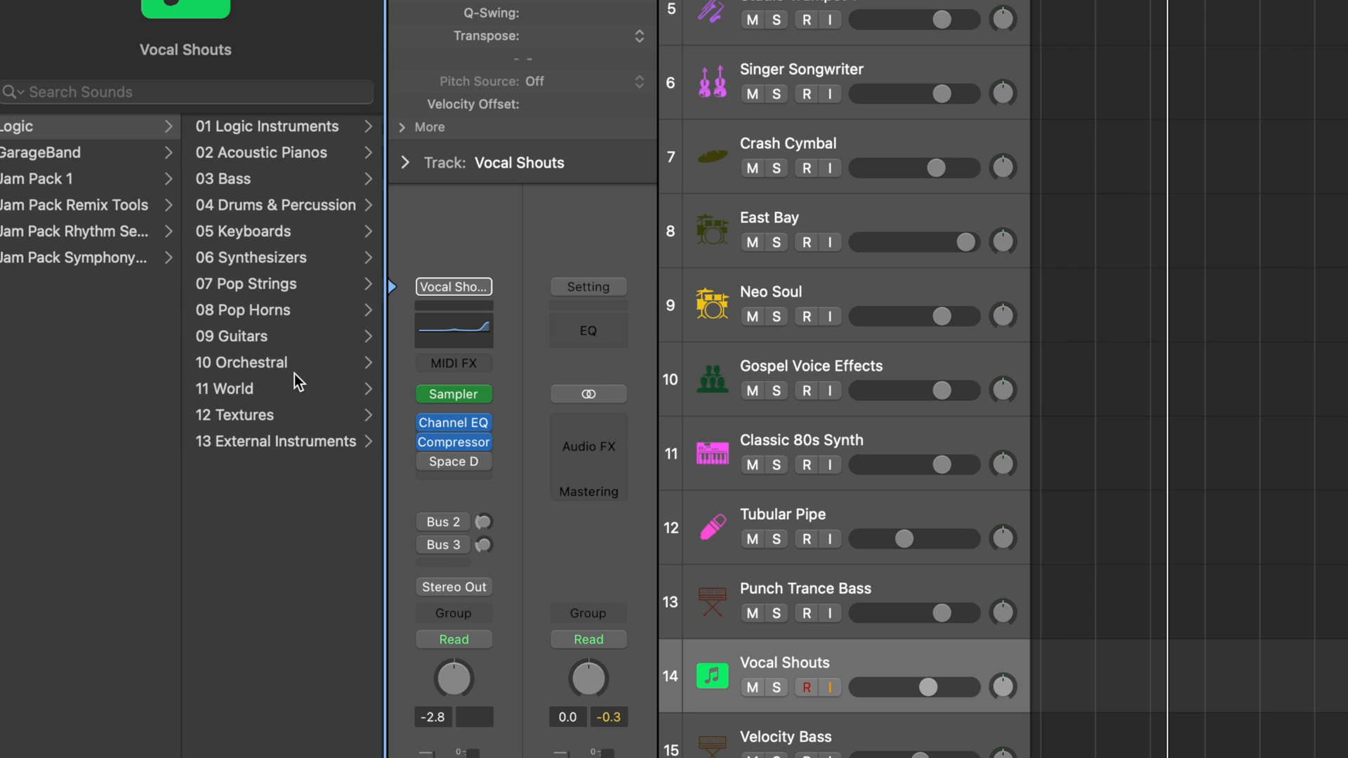
{"action": "left_click", "coordinate": [285, 413]}
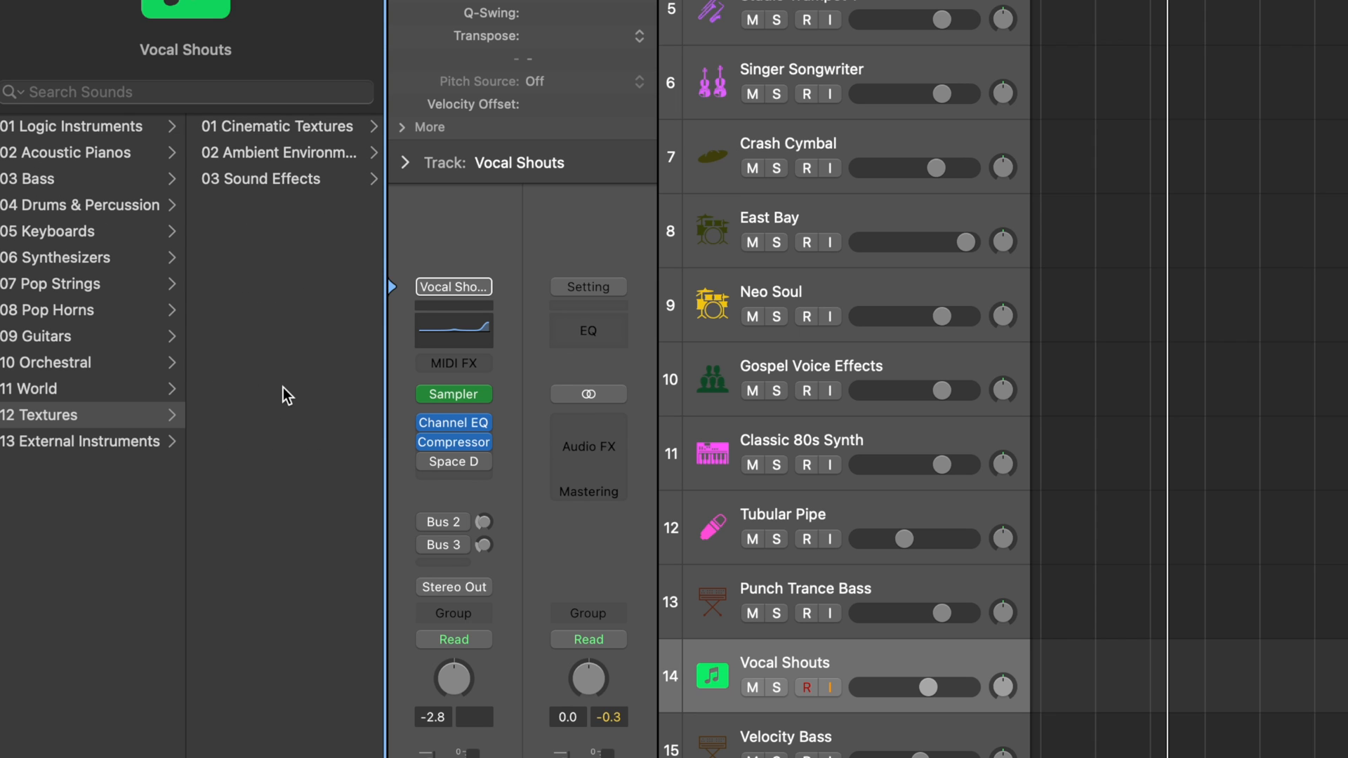
{"action": "left_click", "coordinate": [306, 179]}
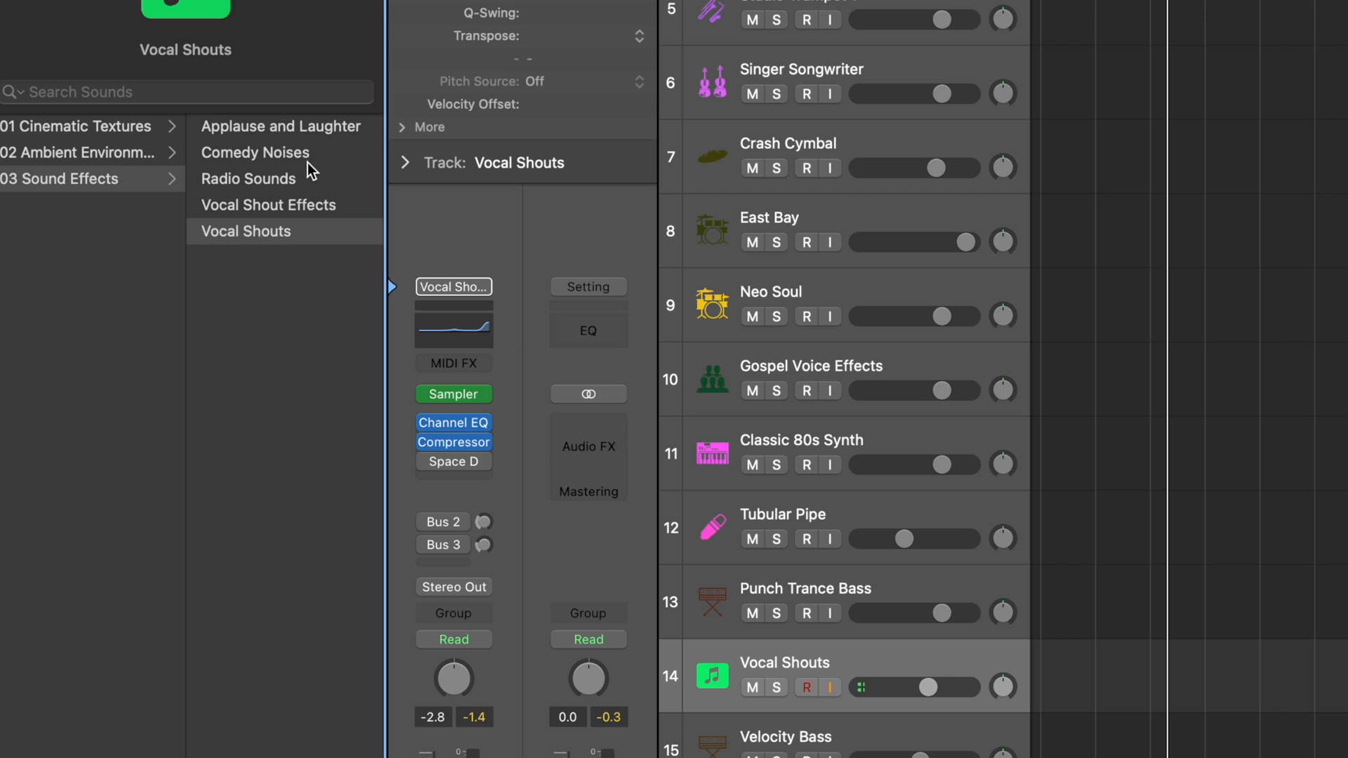
{"action": "left_click", "coordinate": [301, 213]}
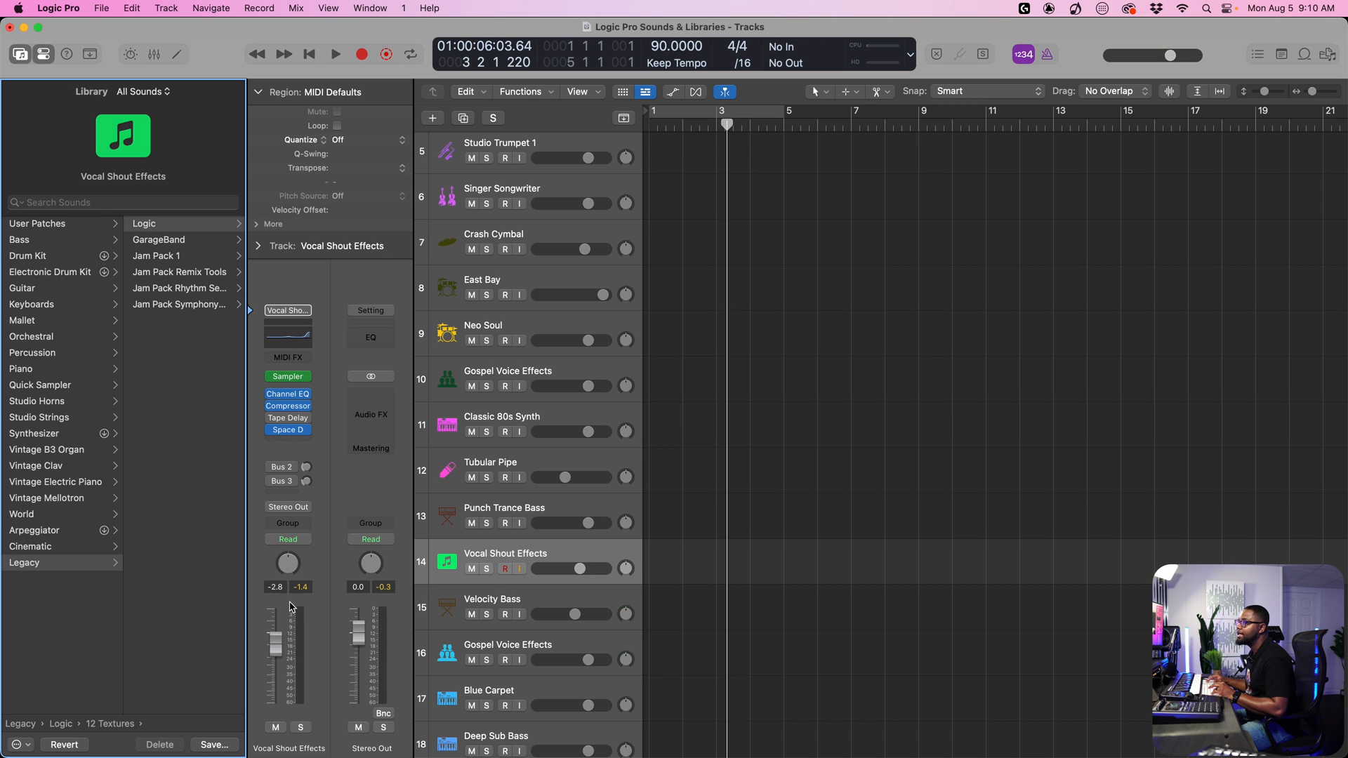
Select the Velocity Bass track and open its ES2 synthesizer window
{"action": "scroll", "coordinate": [215, 651], "scroll_direction": "right", "scroll_amount": 5}
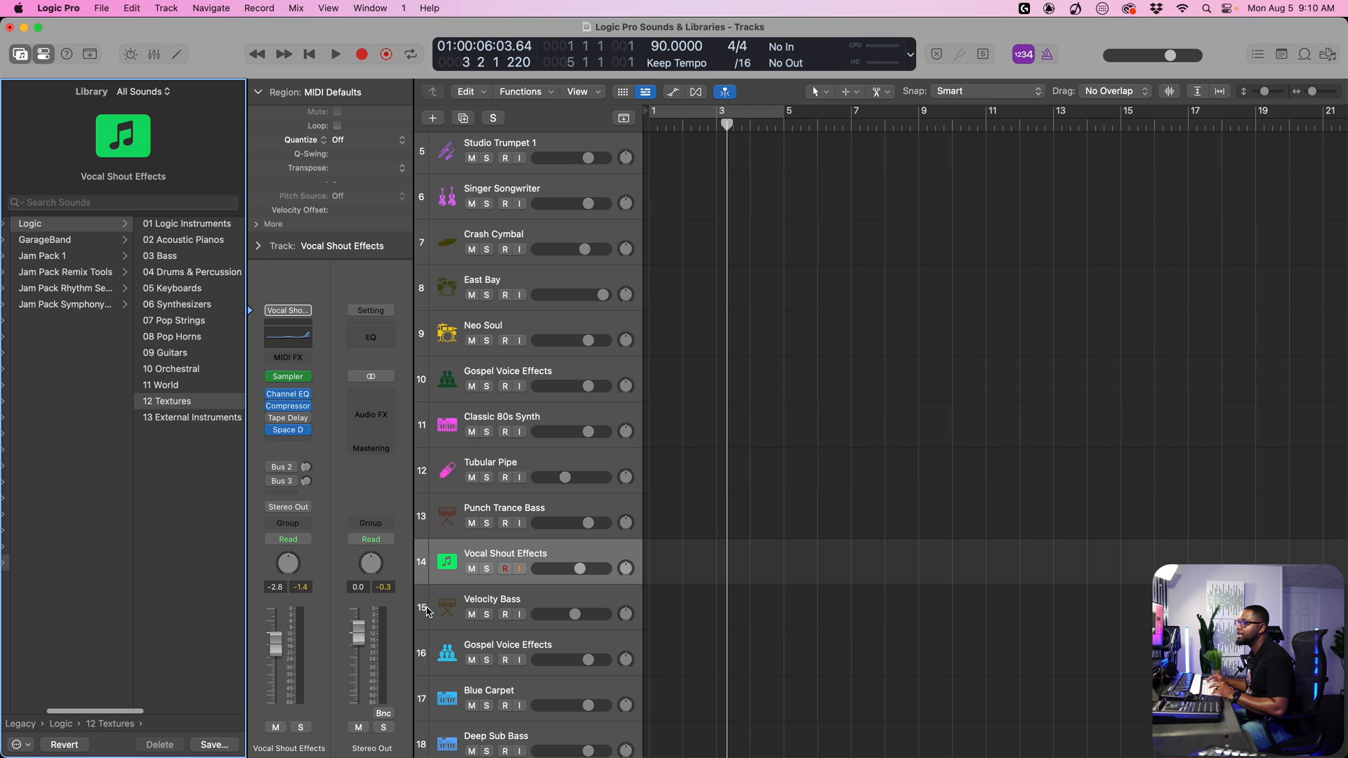
{"action": "scroll", "coordinate": [511, 608], "scroll_direction": "right", "scroll_amount": 3}
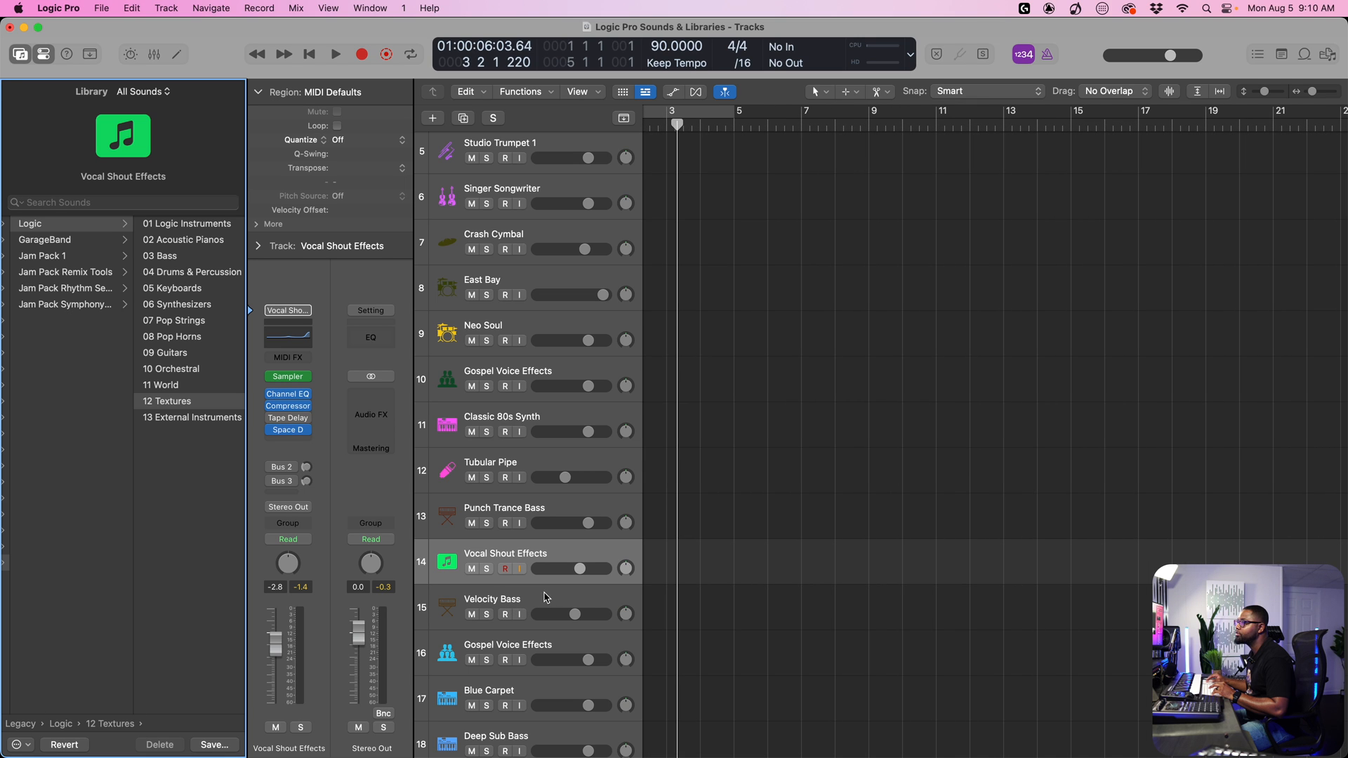
{"action": "left_click", "coordinate": [544, 598]}
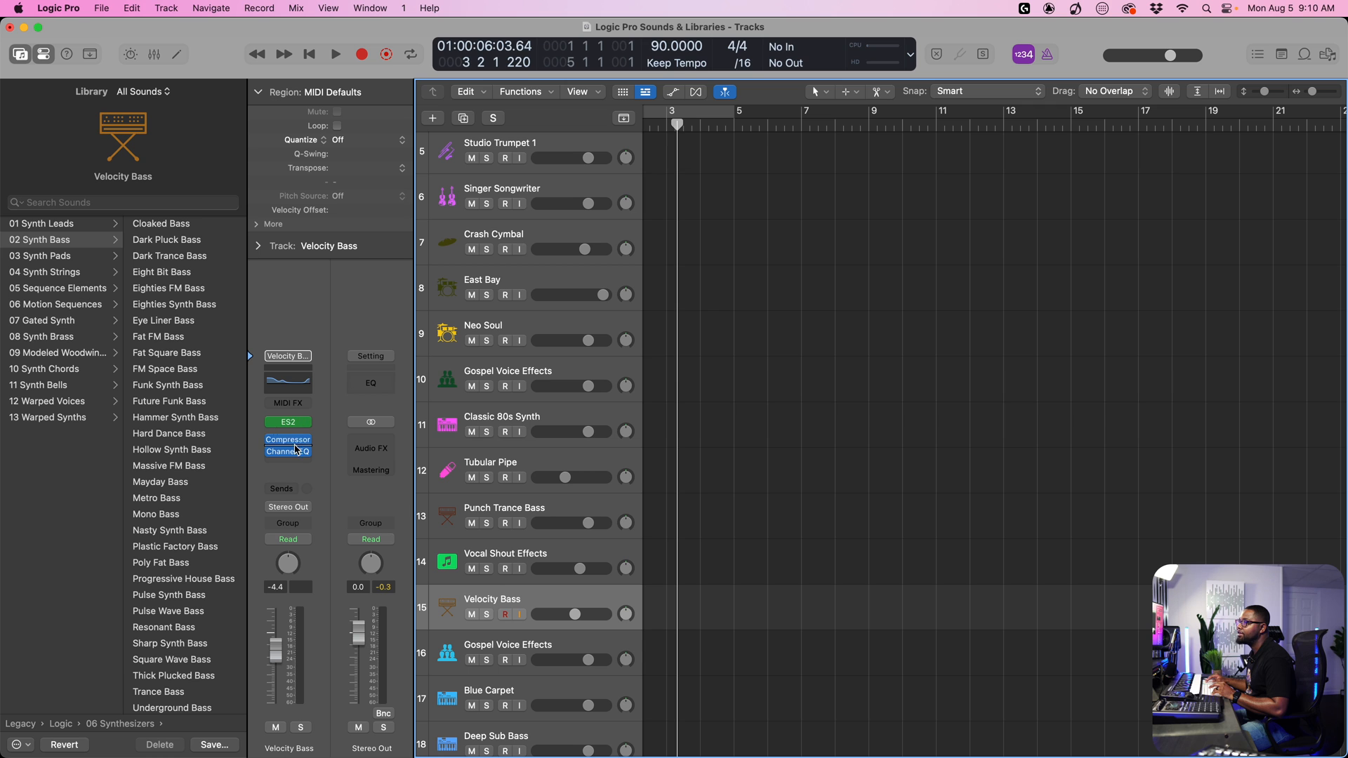
{"action": "left_click", "coordinate": [289, 422]}
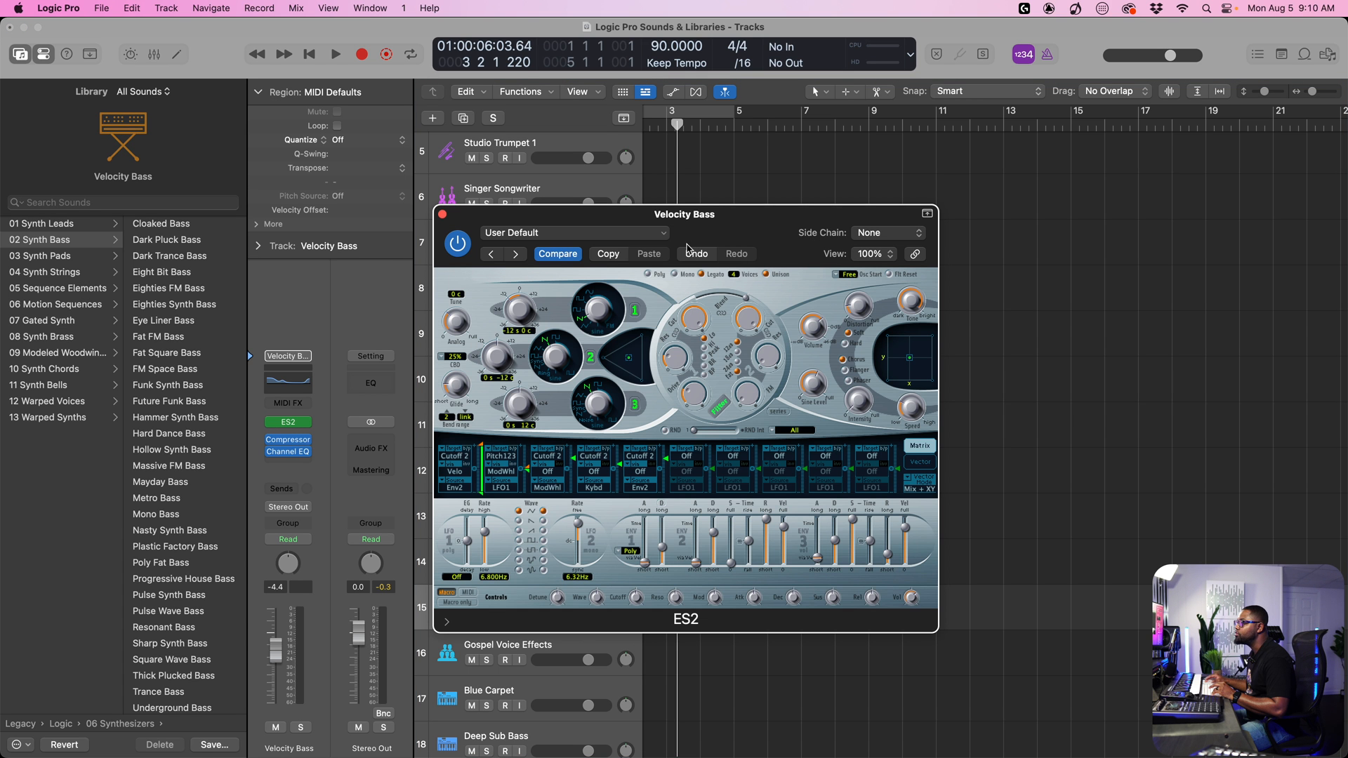
{"action": "left_click_drag", "start_coordinate": [712, 229], "coordinate": [738, 224]}
Trace the Velocity Bass patch's Library location through Legacy, Logic, 06 Synthesizers and 02 Synth Bass
{"action": "scroll", "coordinate": [141, 432], "scroll_direction": "left", "scroll_amount": 8}
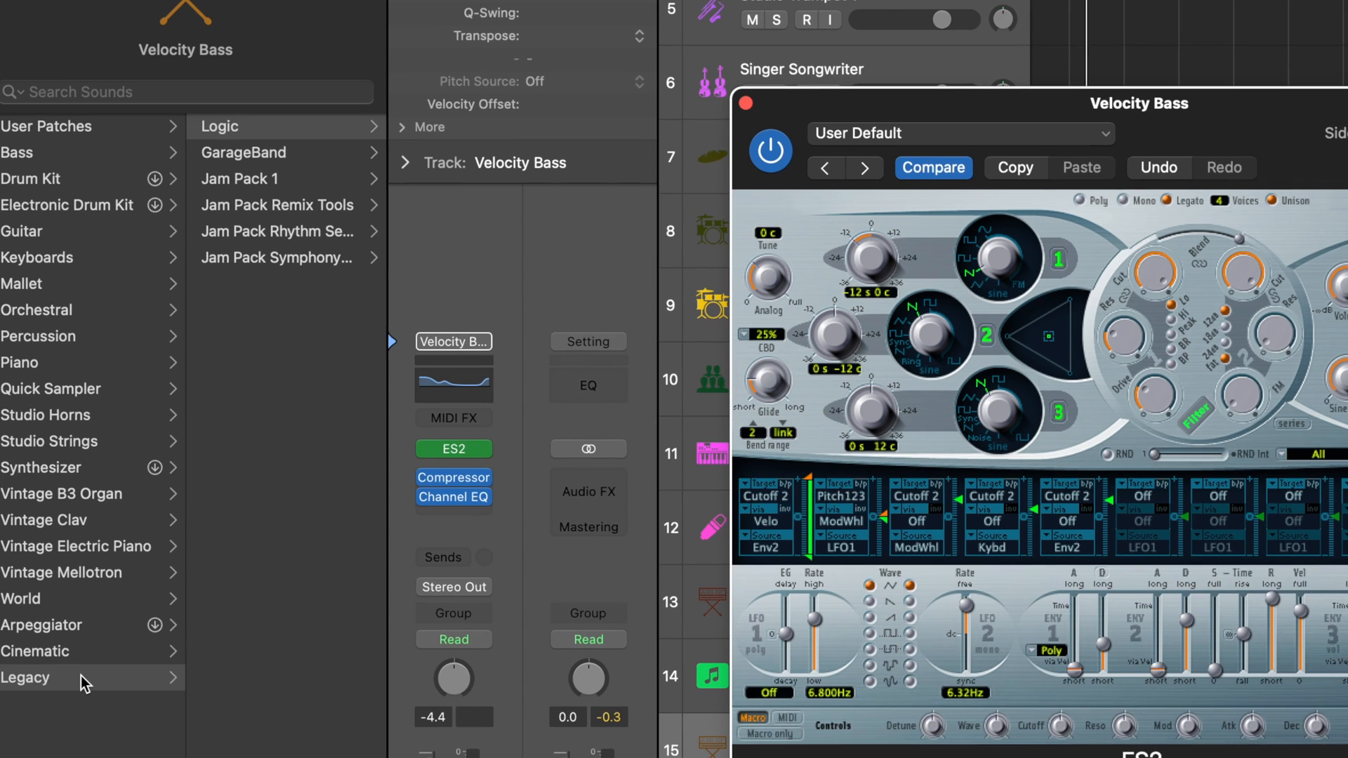
{"action": "scroll", "coordinate": [85, 684], "scroll_direction": "right", "scroll_amount": 1}
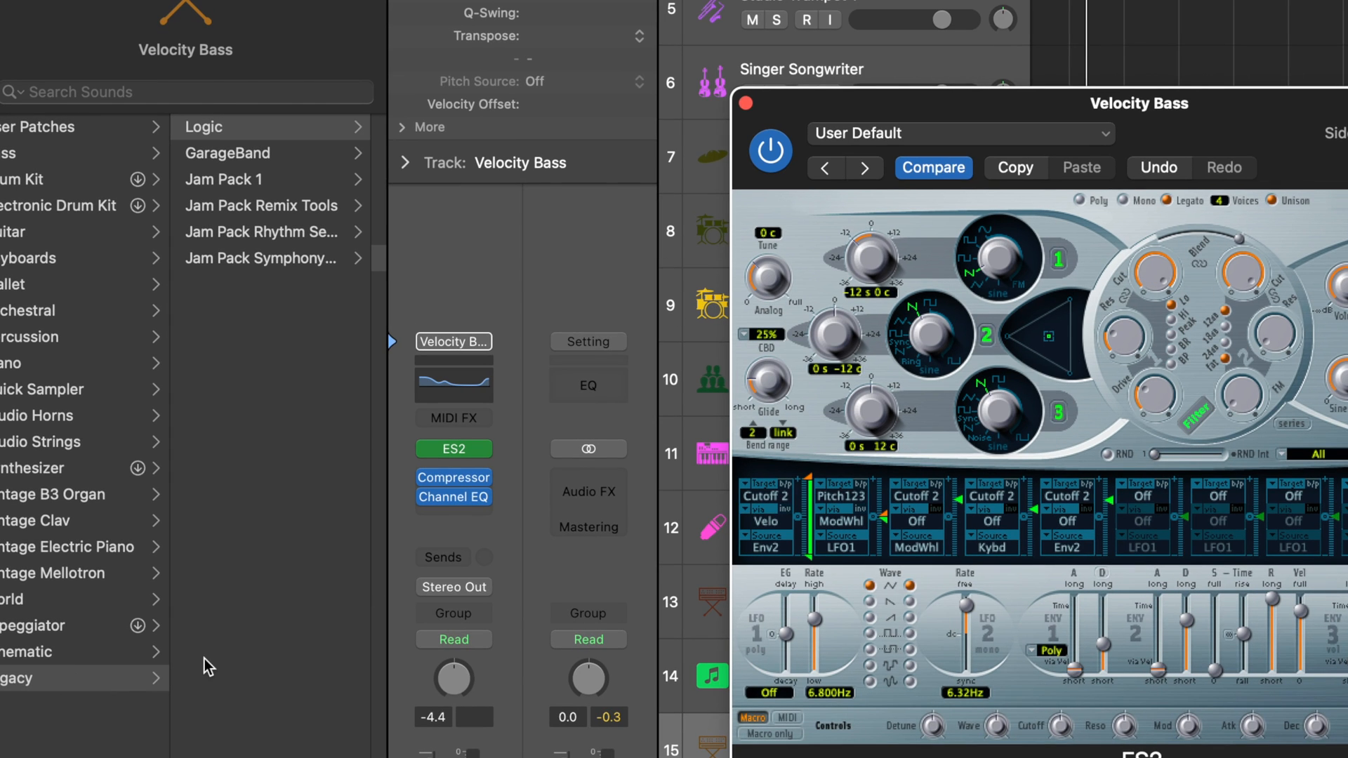
{"action": "scroll", "coordinate": [65, 734], "scroll_direction": "left", "scroll_amount": 2}
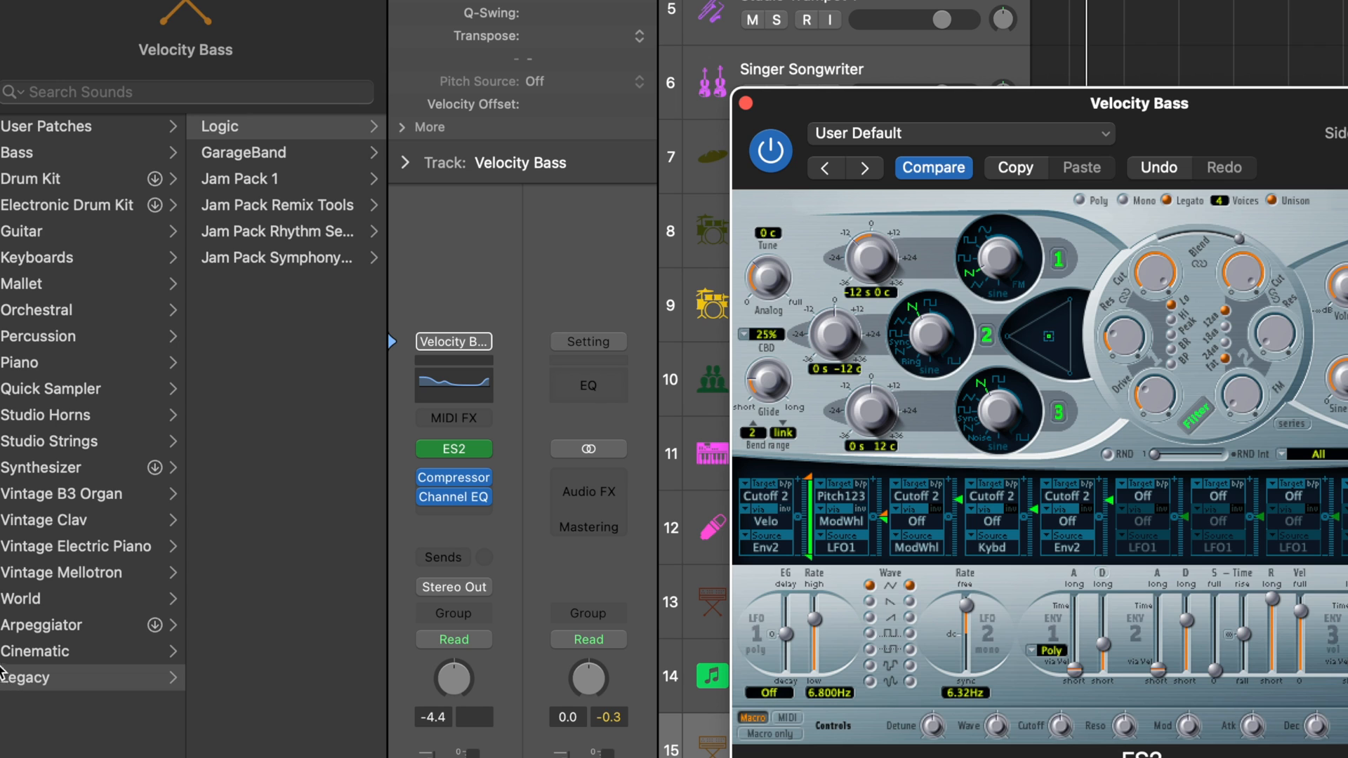
{"action": "scroll", "coordinate": [340, 592], "scroll_direction": "right", "scroll_amount": 5}
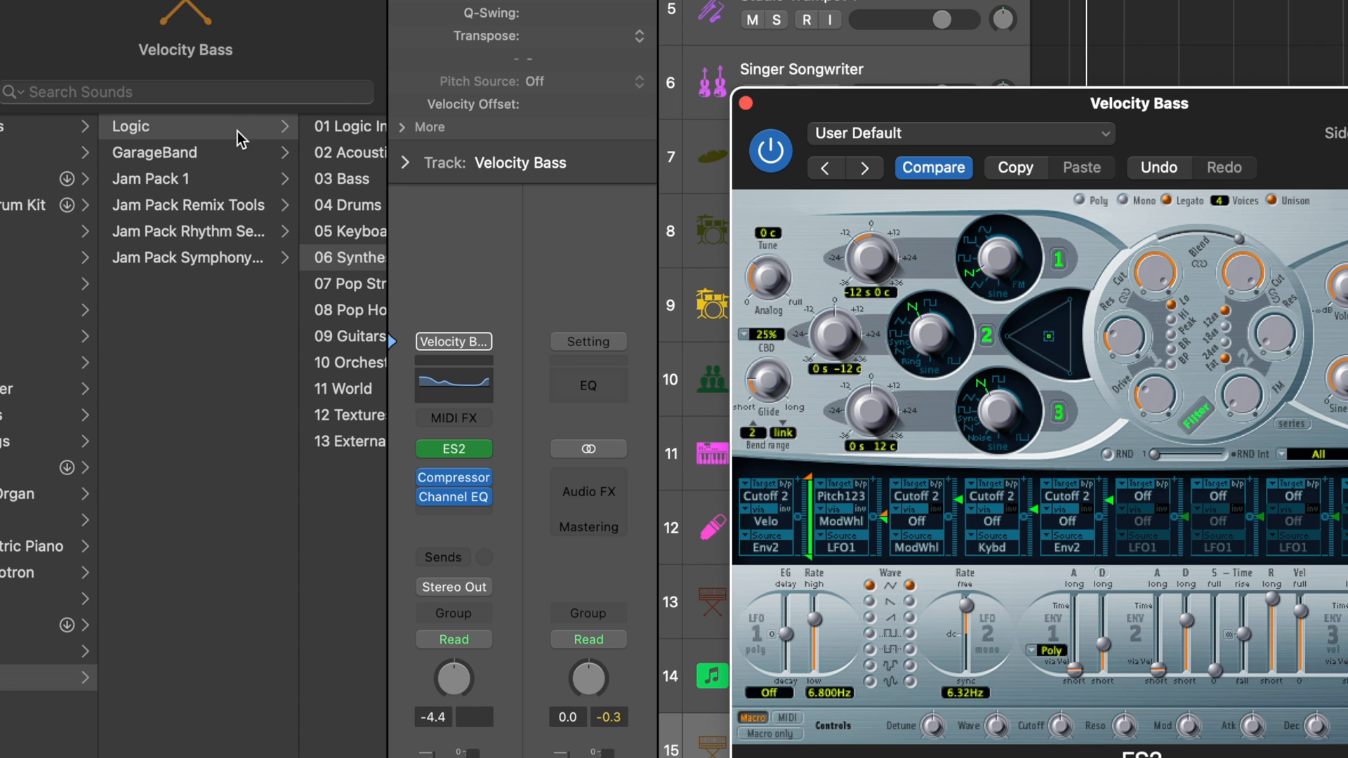
{"action": "scroll", "coordinate": [239, 139], "scroll_direction": "right", "scroll_amount": 8}
{"action": "scroll", "coordinate": [247, 265], "scroll_direction": "right", "scroll_amount": 10}
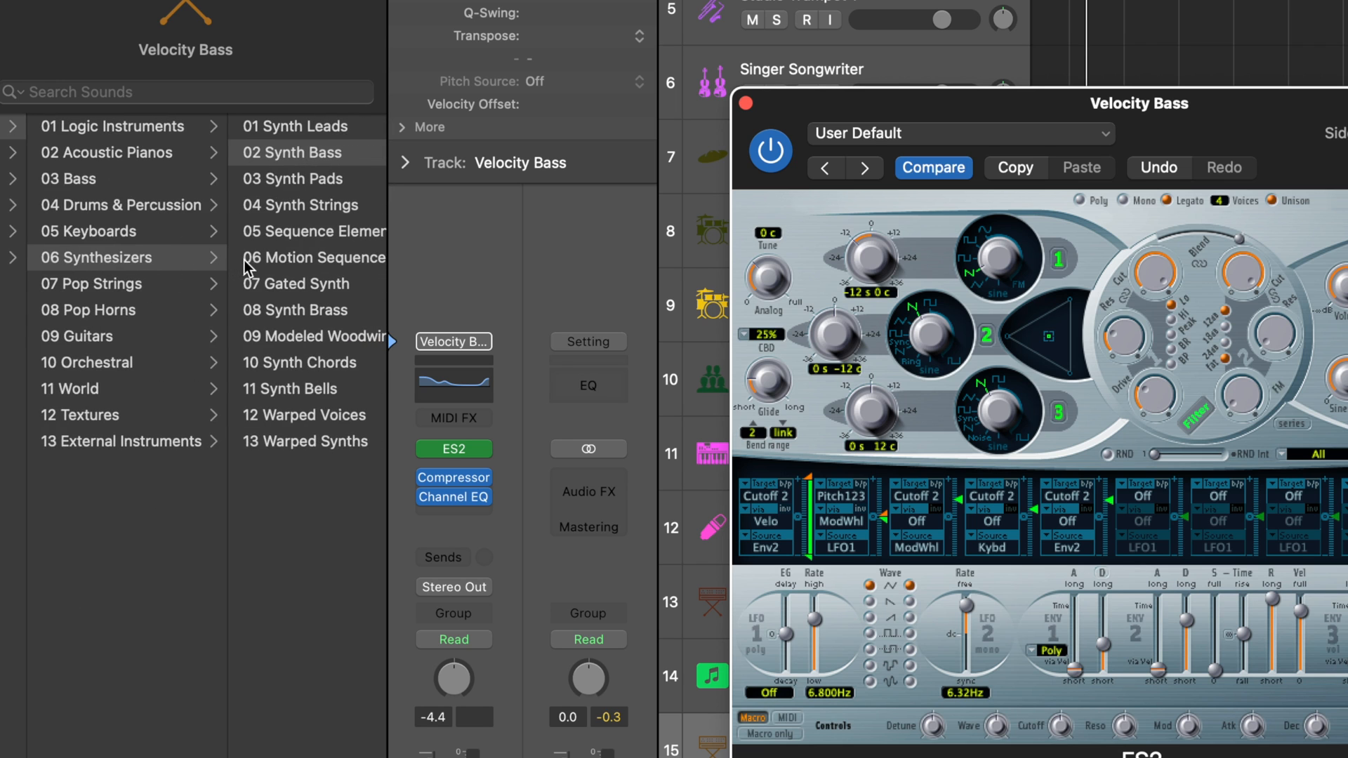
{"action": "scroll", "coordinate": [253, 163], "scroll_direction": "right", "scroll_amount": 9}
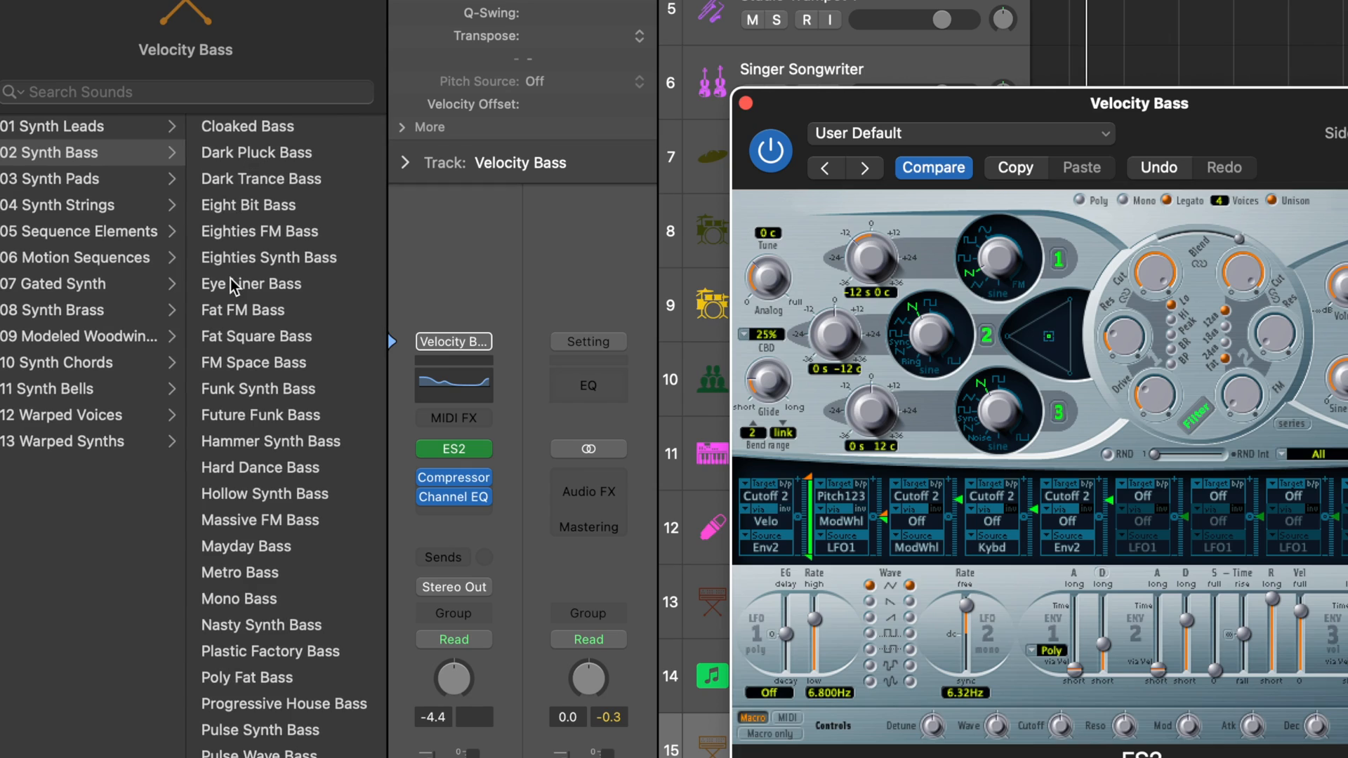
{"action": "scroll", "coordinate": [235, 287], "scroll_direction": "down", "scroll_amount": 5}
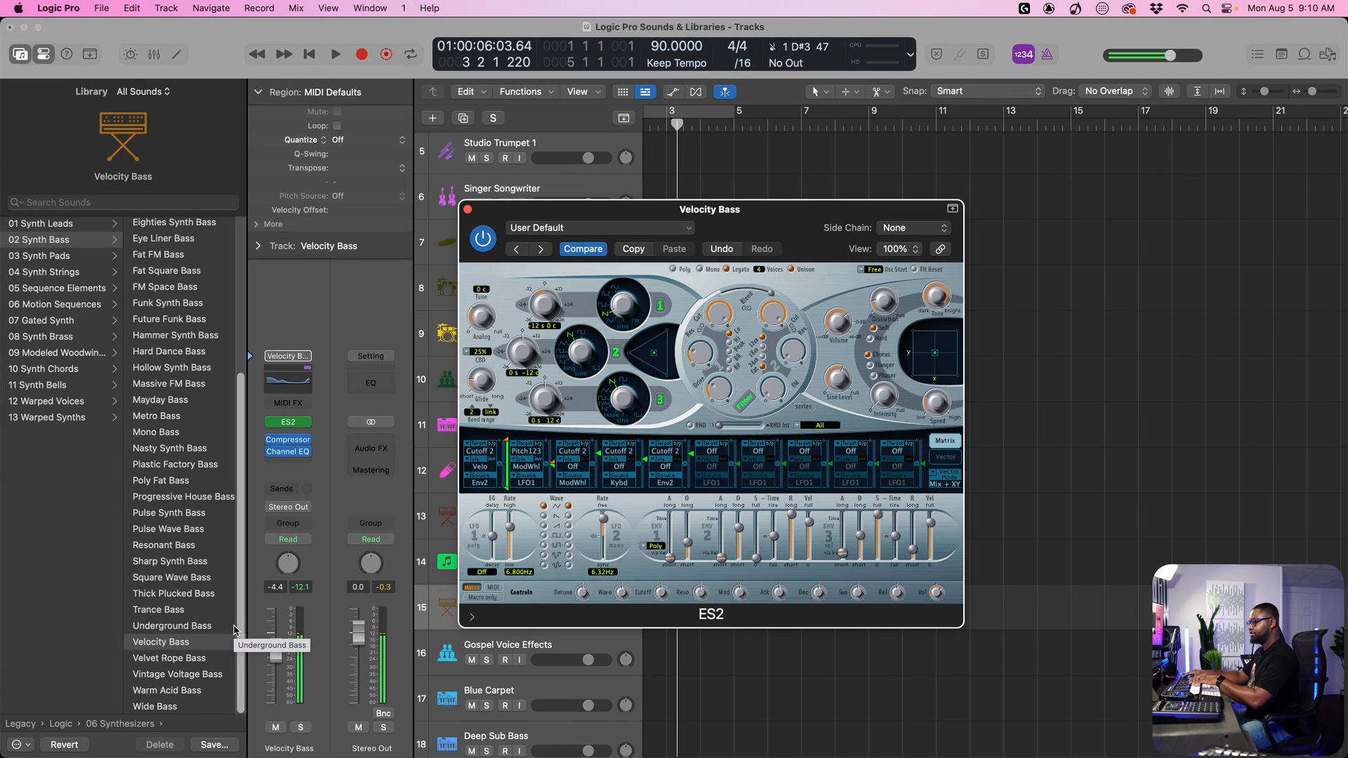
Reset the Velocity Bass track's volume fader to 0.0 dB and close the ES2 window
{"action": "left_click", "coordinate": [275, 656], "text": "alt"}
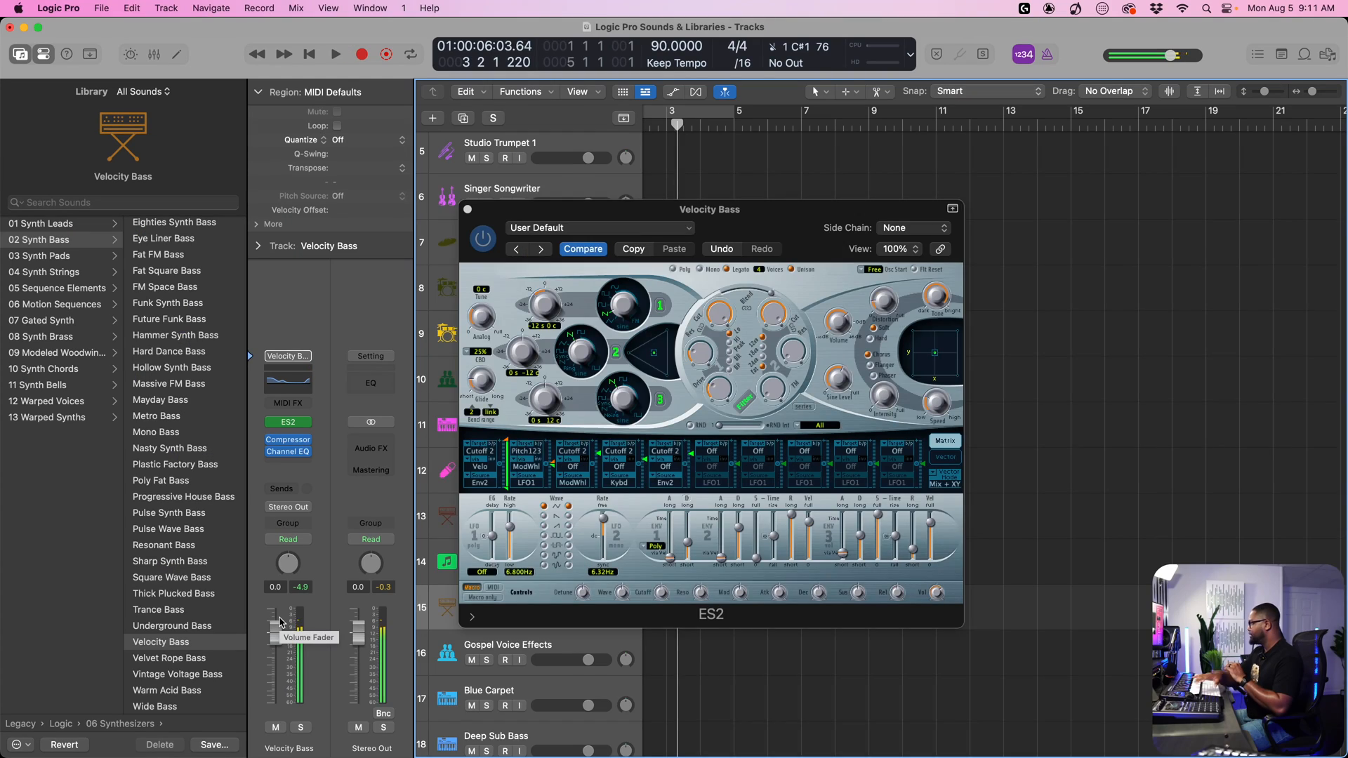
{"action": "key", "text": "super+w"}
Open Alchemy on the Deep Sub Bass track and filter its preset browser to the Bass category
{"action": "scroll", "coordinate": [617, 504], "scroll_direction": "down", "scroll_amount": 5}
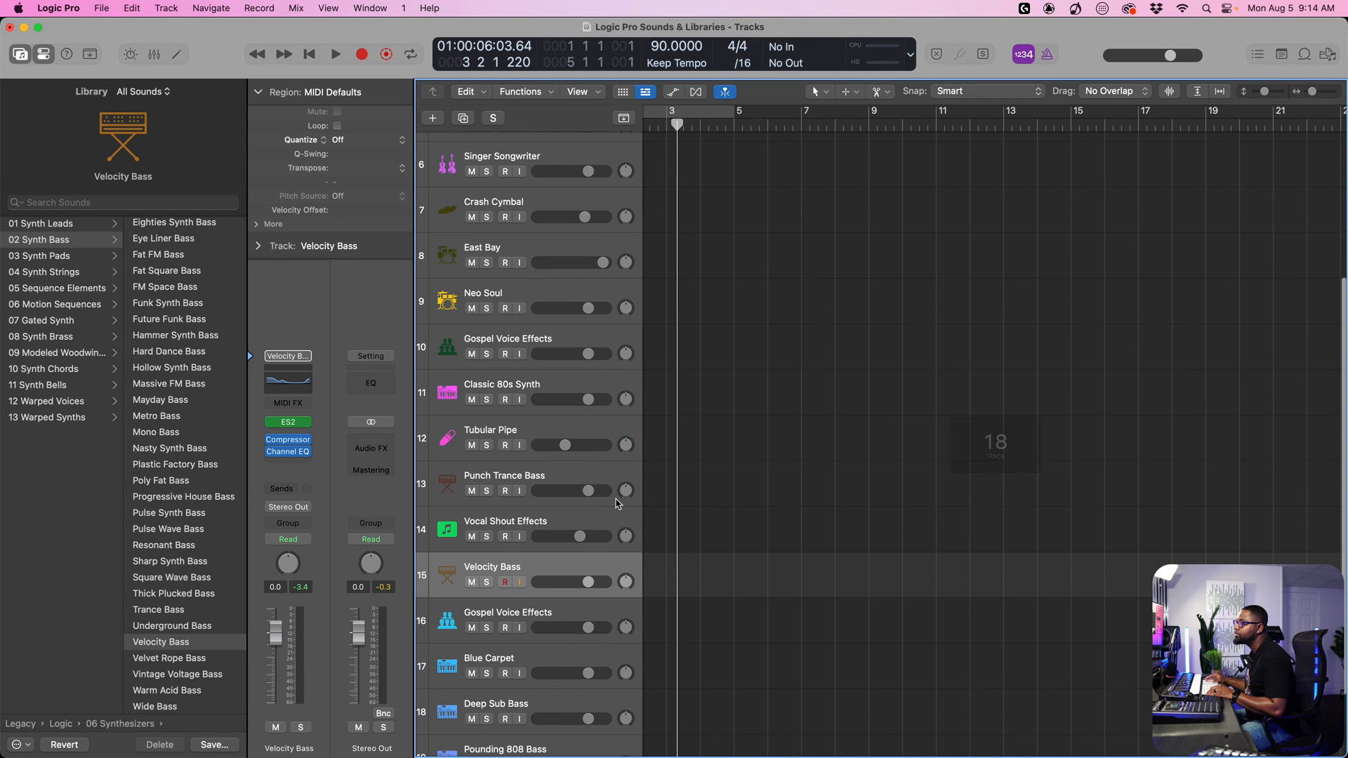
{"action": "scroll", "coordinate": [616, 505], "scroll_direction": "down", "scroll_amount": 3}
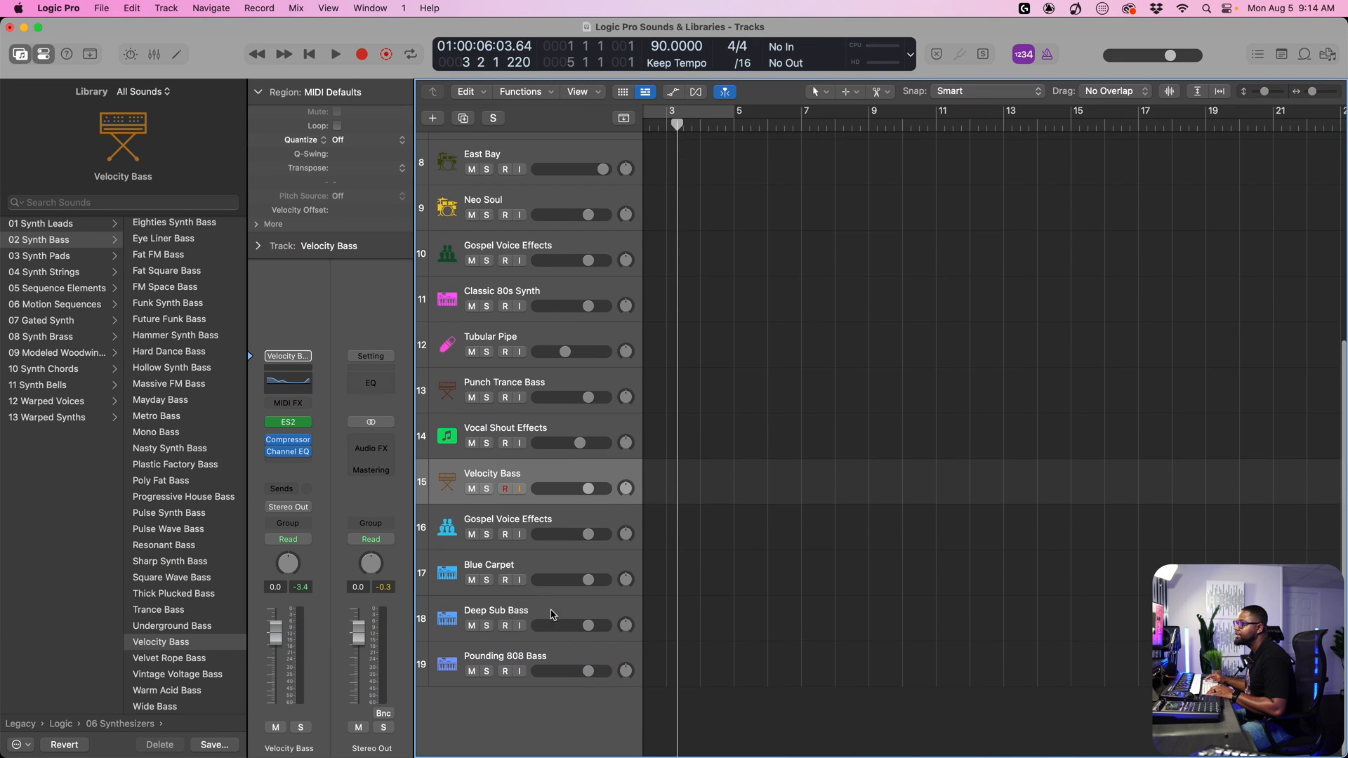
{"action": "left_click", "coordinate": [544, 609]}
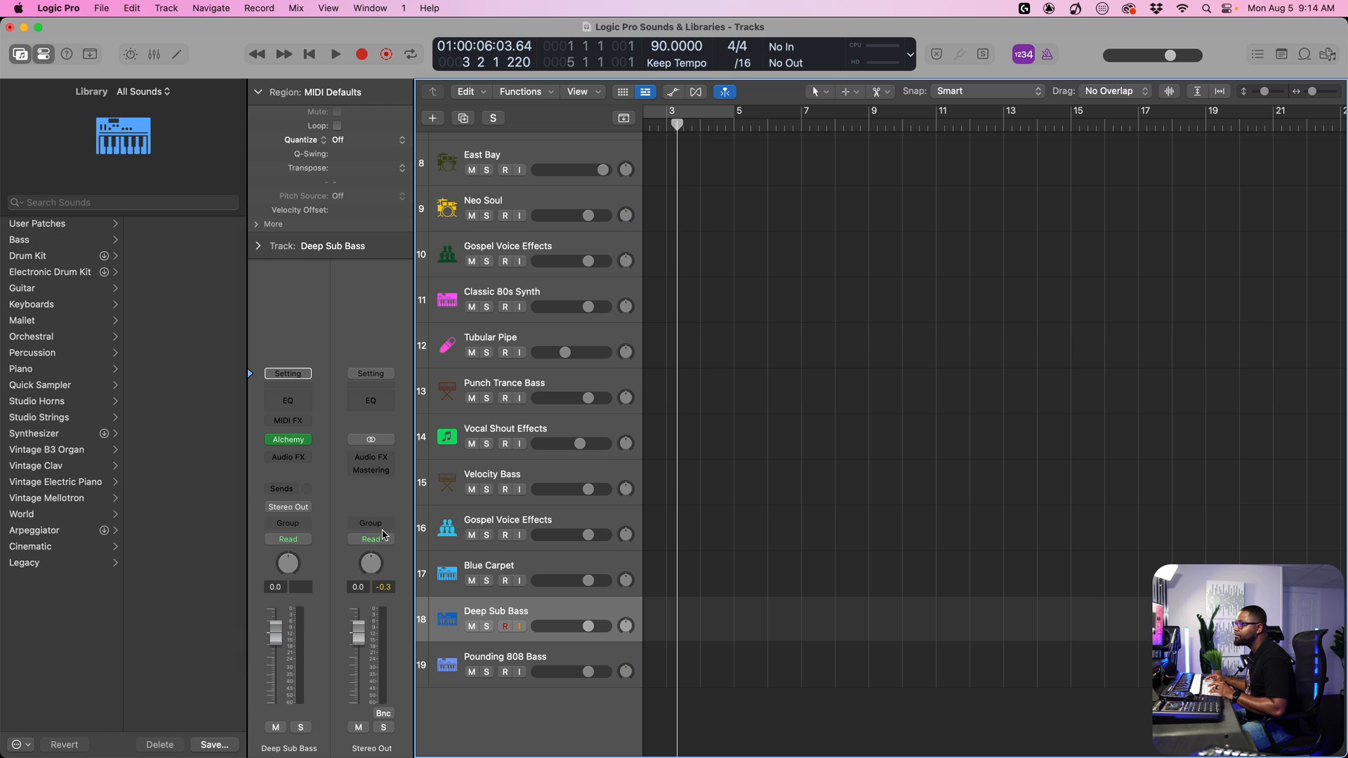
{"action": "left_click", "coordinate": [288, 441]}
{"action": "left_click_drag", "start_coordinate": [924, 183], "coordinate": [868, 122]}
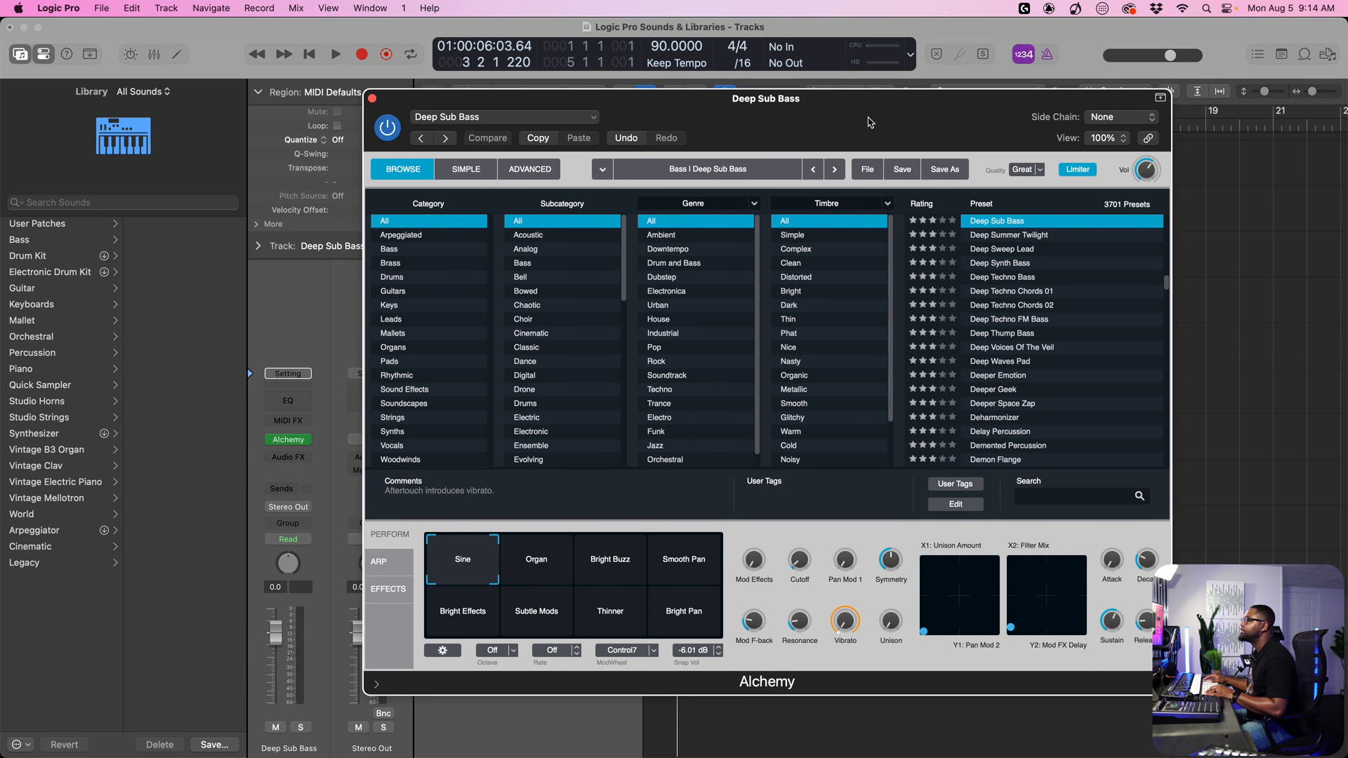
{"action": "left_click", "coordinate": [403, 253]}
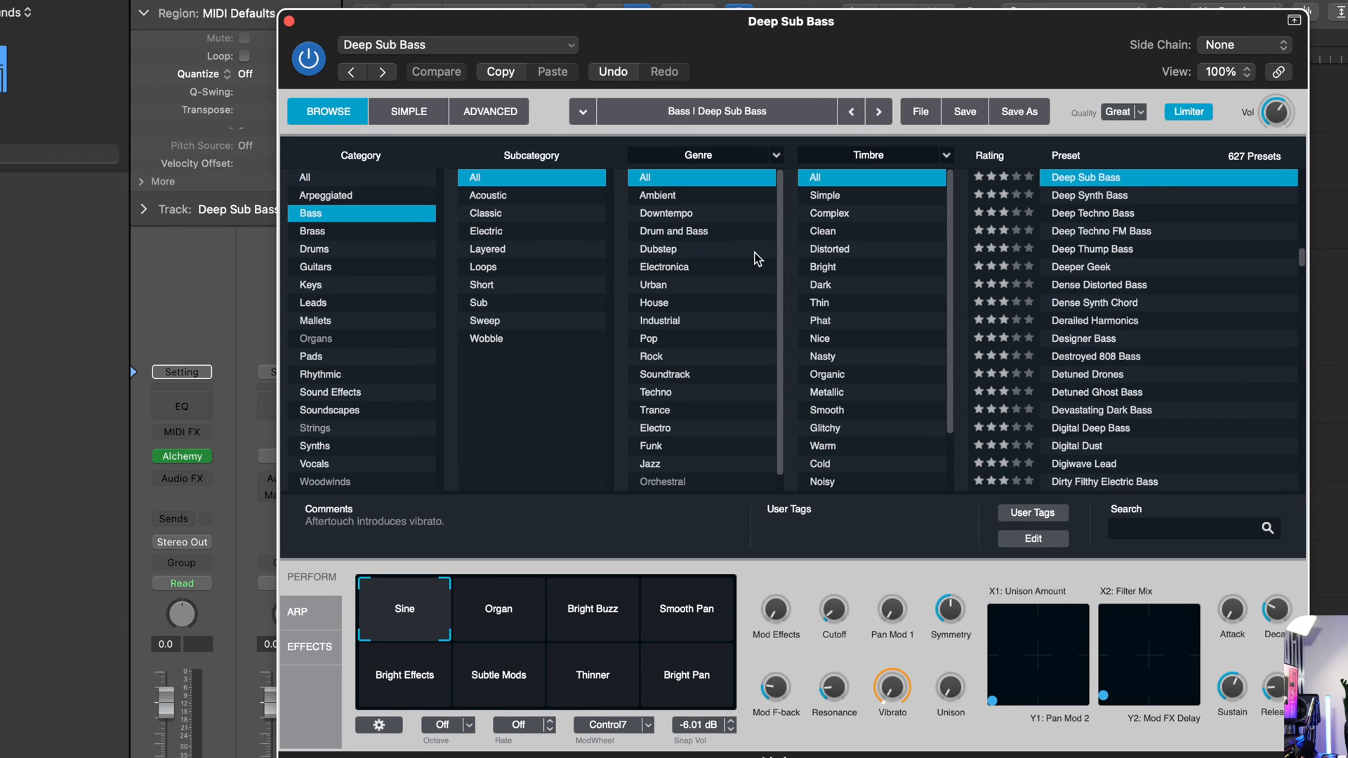
Look through Alchemy's list of Bass presets from its beginning
{"action": "scroll", "coordinate": [1222, 249], "scroll_direction": "up", "scroll_amount": 15}
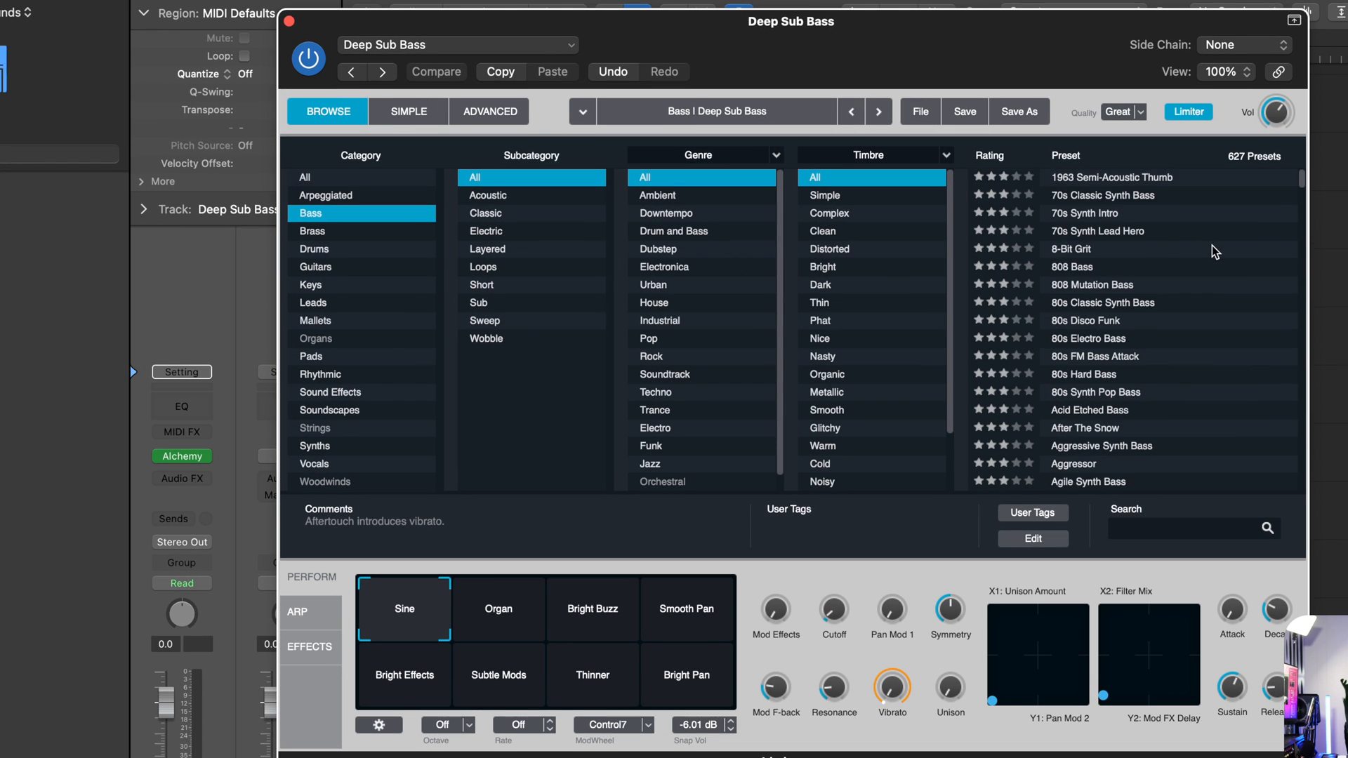
{"action": "scroll", "coordinate": [1213, 247], "scroll_direction": "down", "scroll_amount": 15}
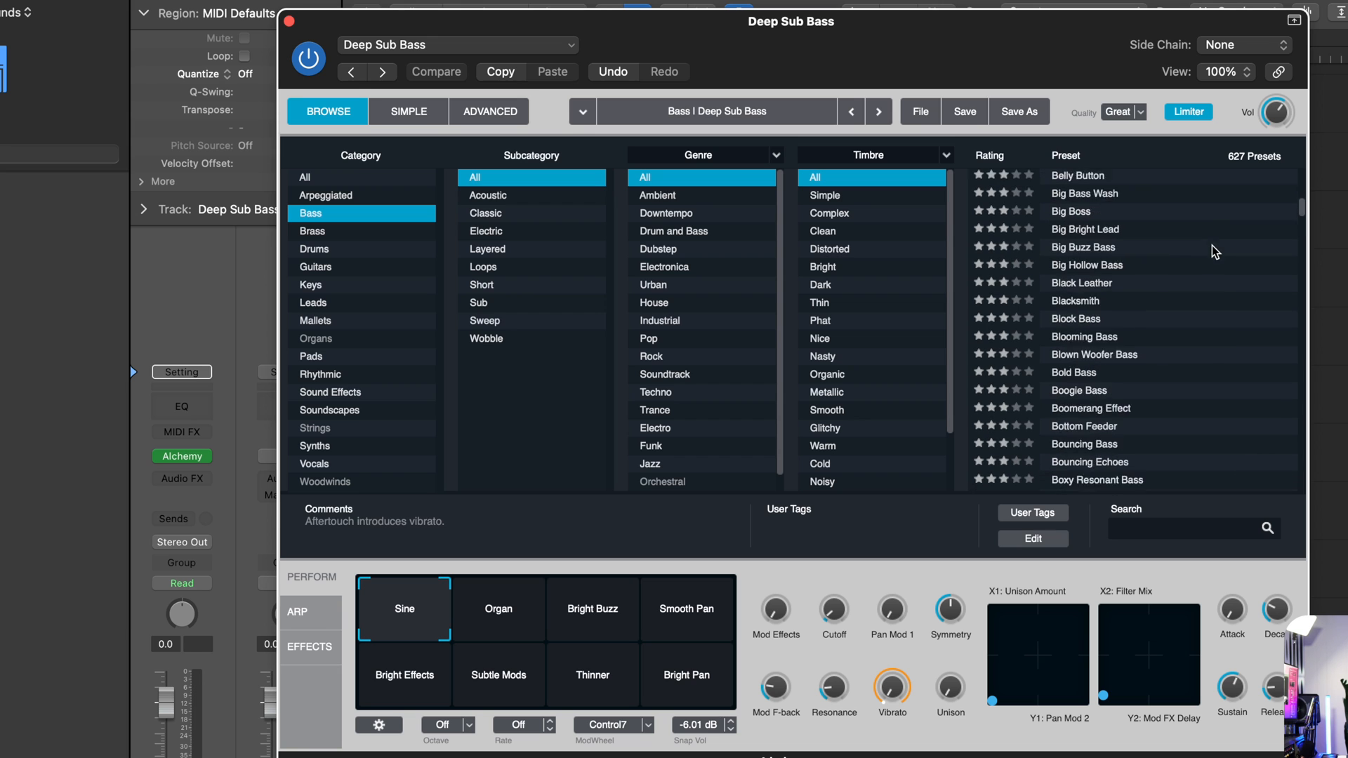
{"action": "scroll", "coordinate": [1212, 245], "scroll_direction": "down", "scroll_amount": 20}
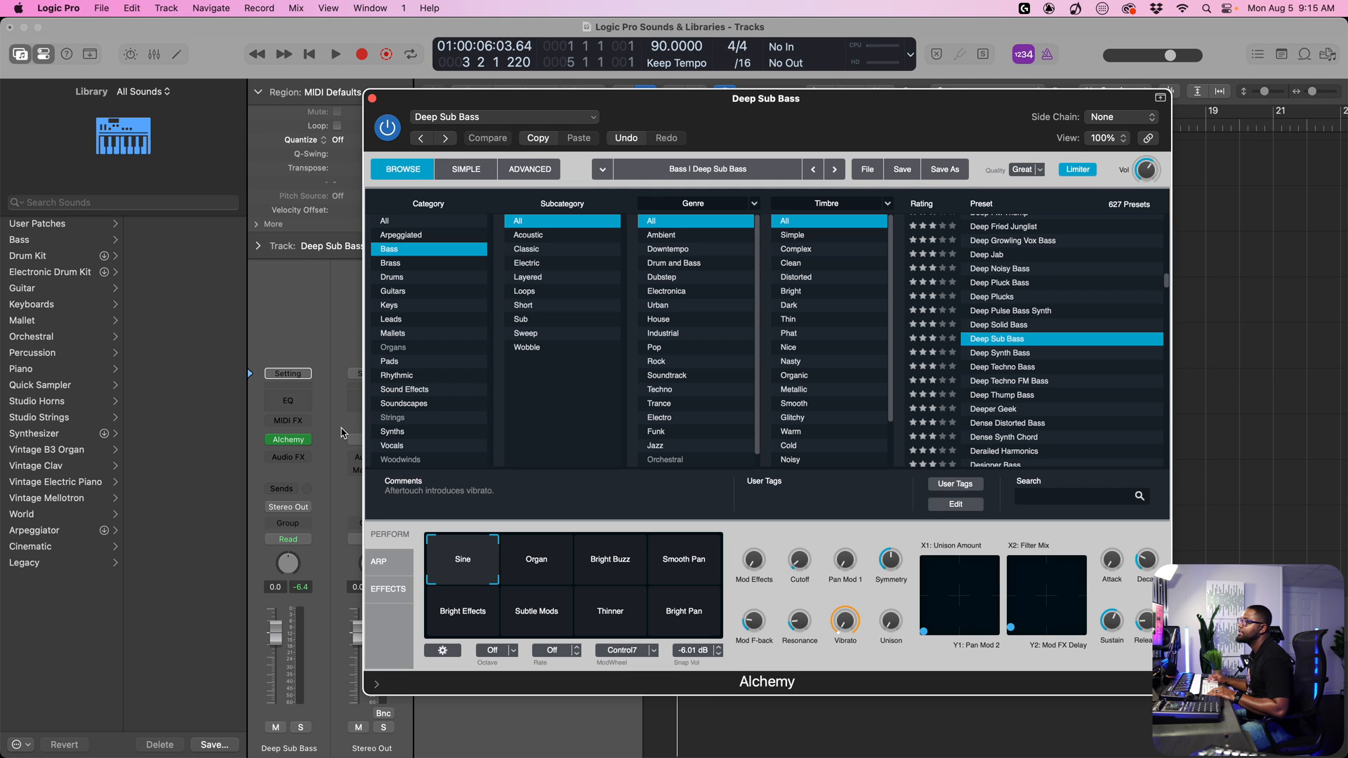
Insert a stereo Distortion II effect on the Deep Sub Bass track and raise its gain to about 13.5 dB
{"action": "left_click", "coordinate": [290, 457]}
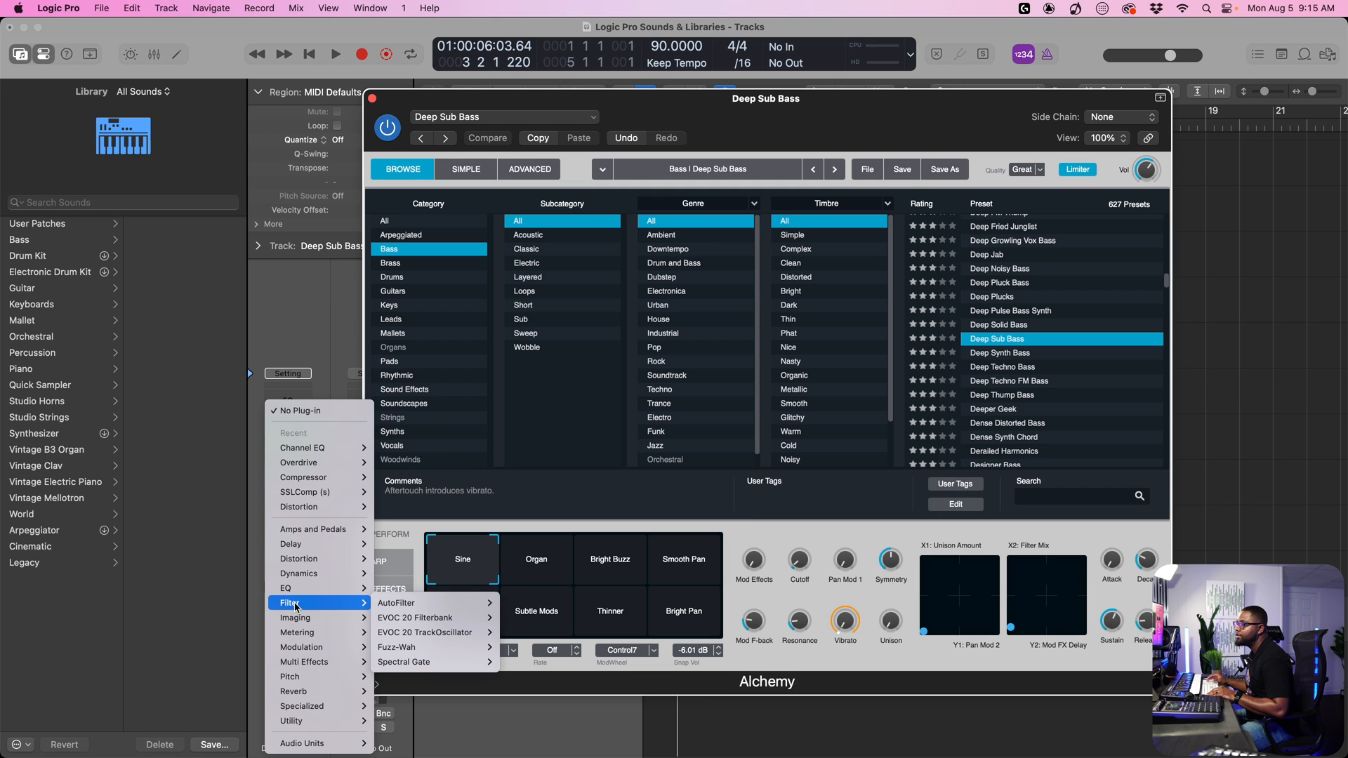
{"action": "mouse_move", "coordinate": [327, 604]}
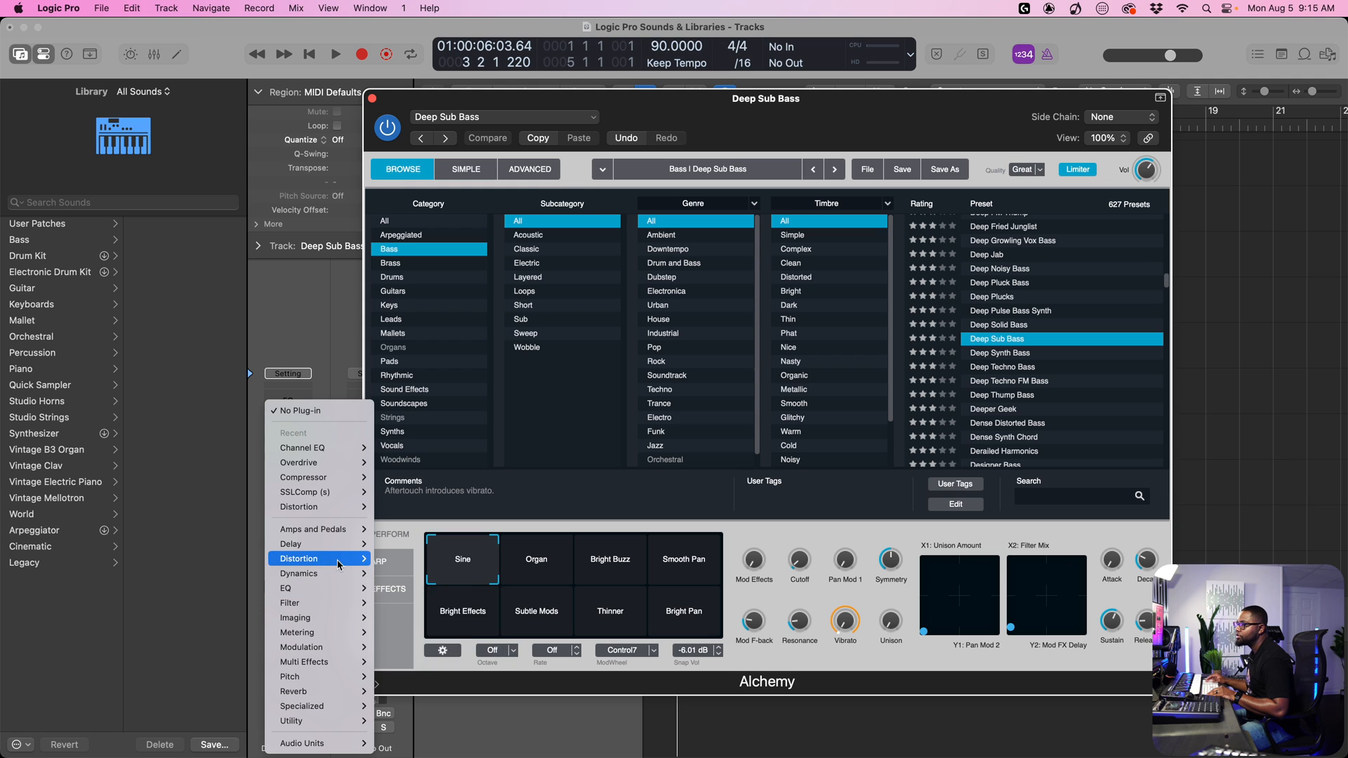
{"action": "mouse_move", "coordinate": [330, 559]}
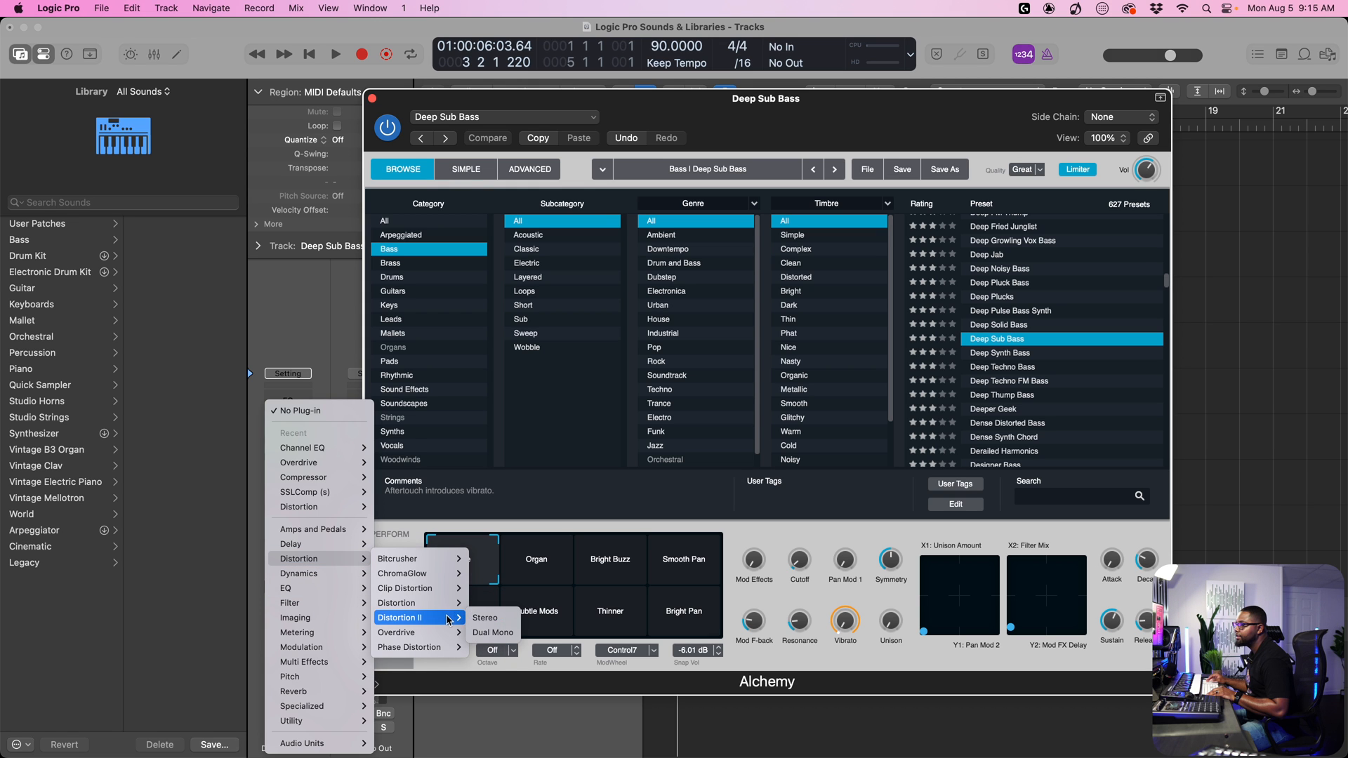
{"action": "left_click", "coordinate": [483, 617]}
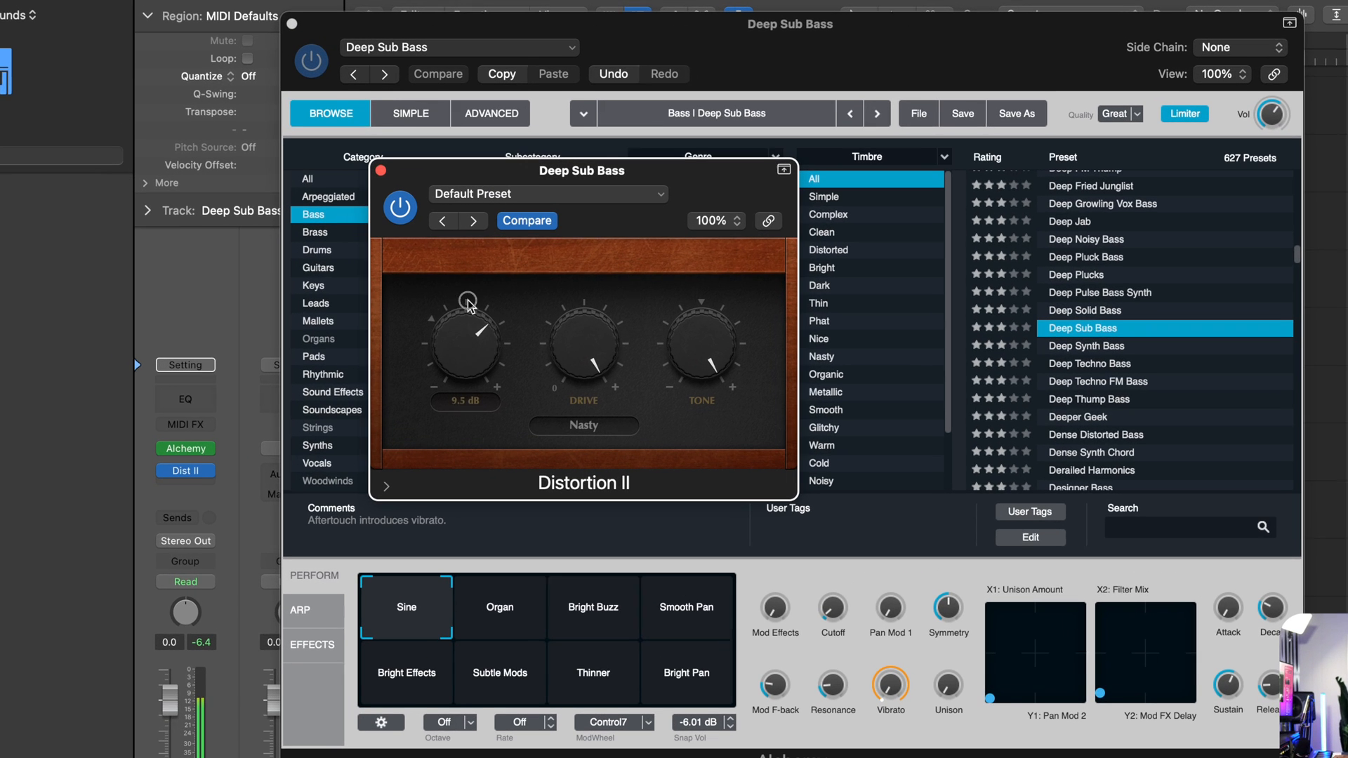
{"action": "left_click_drag", "start_coordinate": [467, 303], "coordinate": [471, 270]}
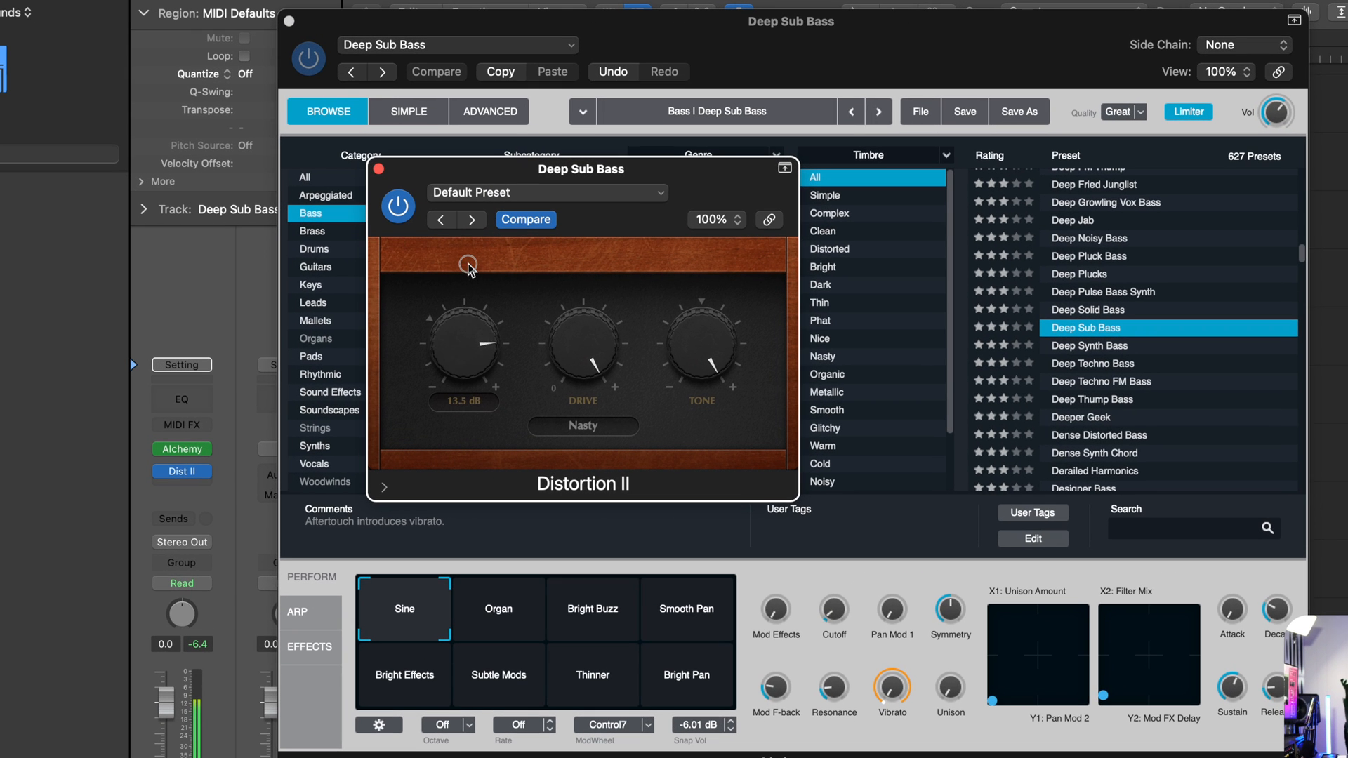